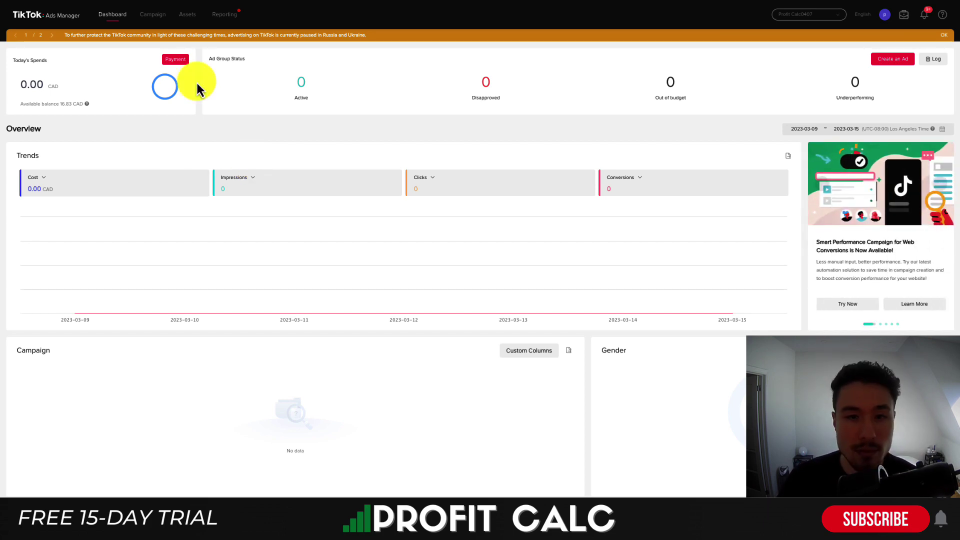
Step: Switch the dashboard date range to Last 7 Days
{"action": "scroll", "coordinate": [291, 166], "scroll_direction": "down", "scroll_amount": 5}
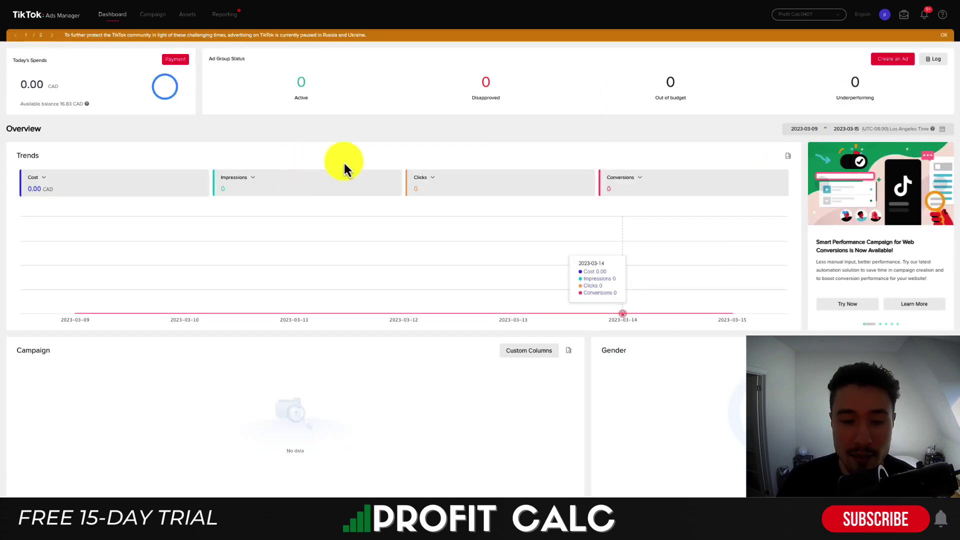
{"action": "left_click", "coordinate": [850, 131]}
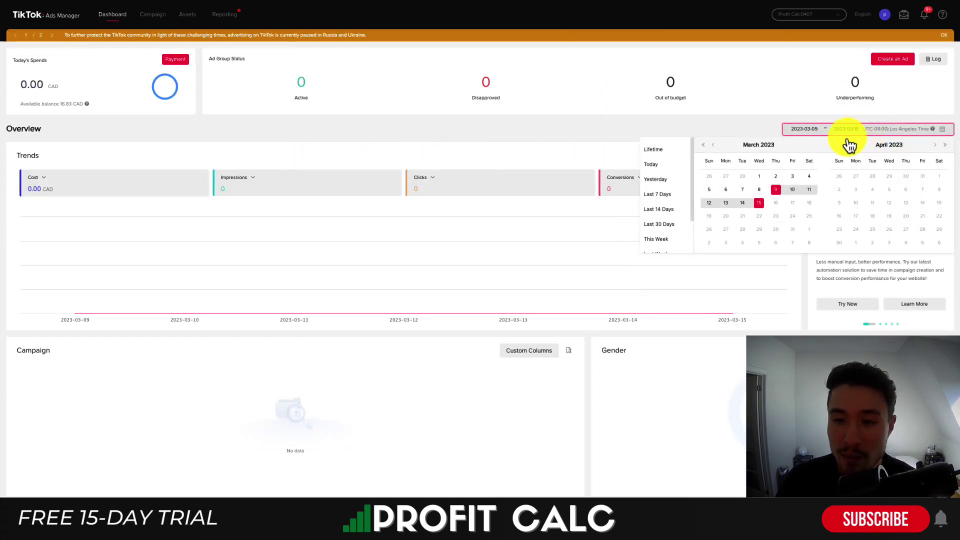
{"action": "left_click", "coordinate": [663, 199]}
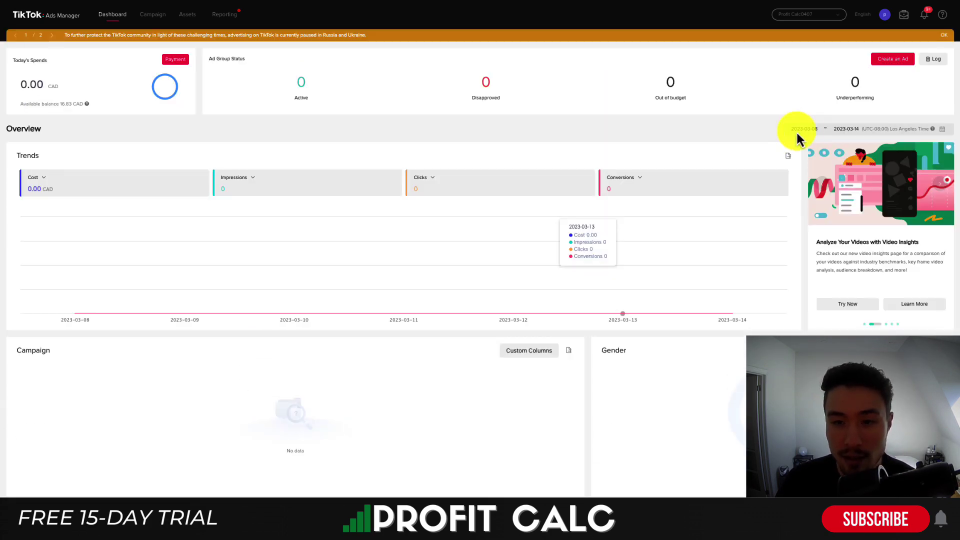
Step: Show last month's figures on the dashboard, scroll through them, then go to Campaign
{"action": "left_click", "coordinate": [810, 131]}
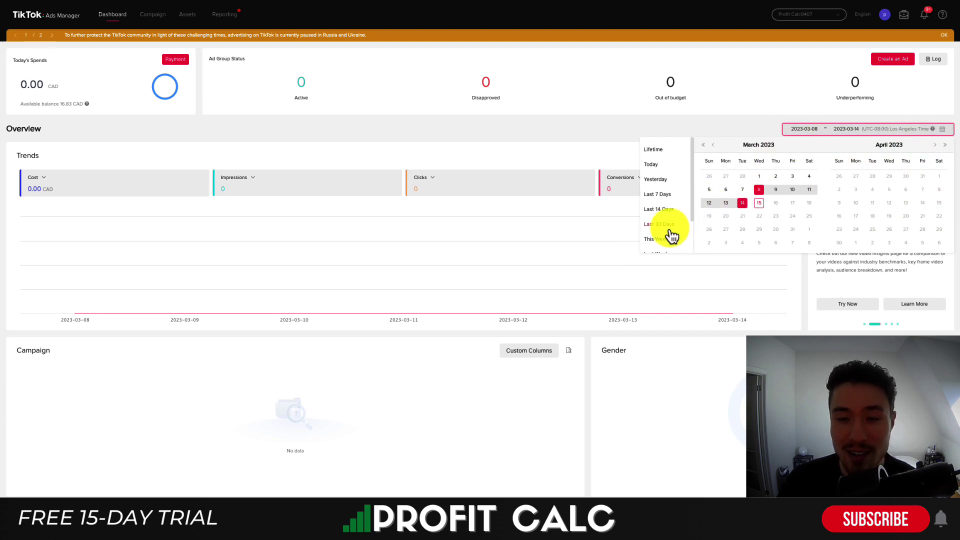
{"action": "scroll", "coordinate": [670, 232], "scroll_direction": "down", "scroll_amount": 1}
{"action": "left_click", "coordinate": [664, 235]}
{"action": "scroll", "coordinate": [520, 142], "scroll_direction": "down", "scroll_amount": 1}
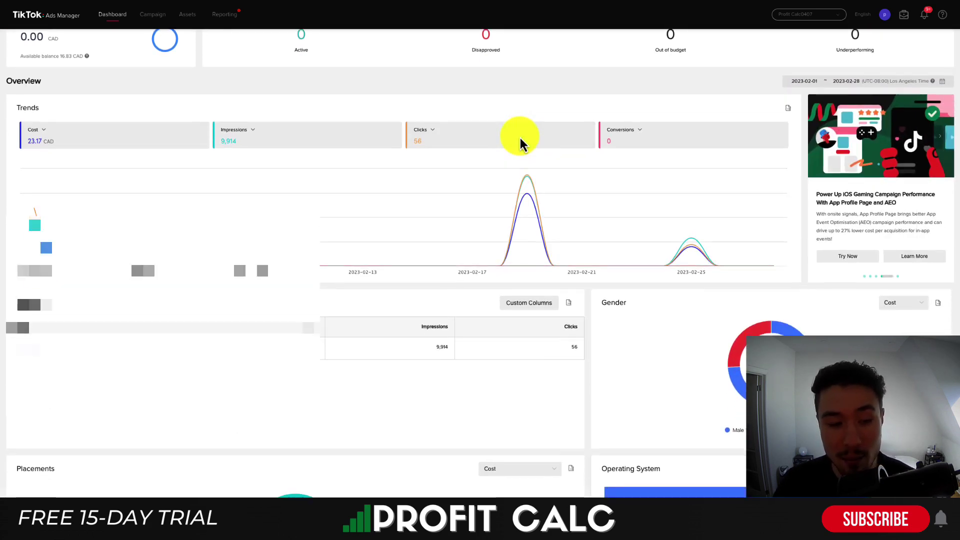
{"action": "scroll", "coordinate": [520, 143], "scroll_direction": "down", "scroll_amount": 2}
{"action": "scroll", "coordinate": [520, 143], "scroll_direction": "down", "scroll_amount": 3}
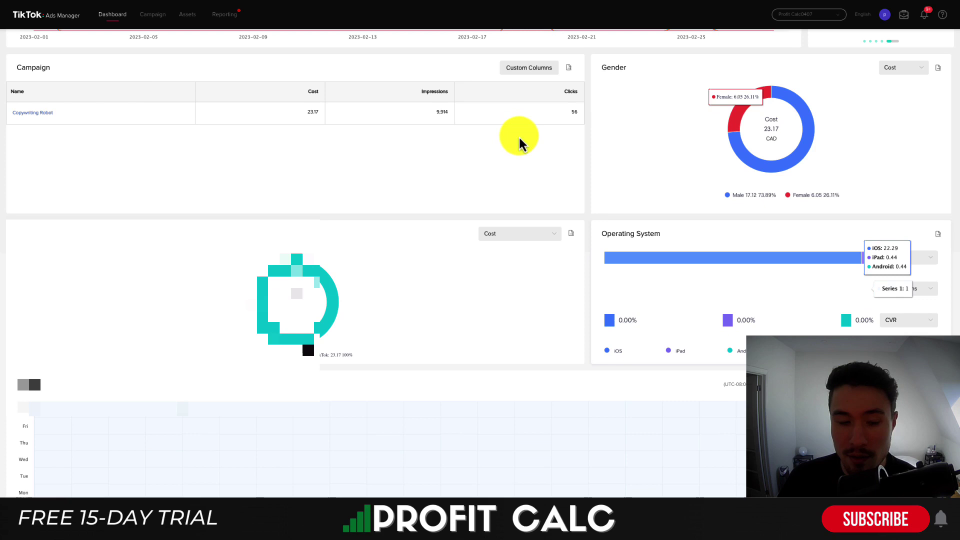
{"action": "scroll", "coordinate": [520, 144], "scroll_direction": "up", "scroll_amount": 6}
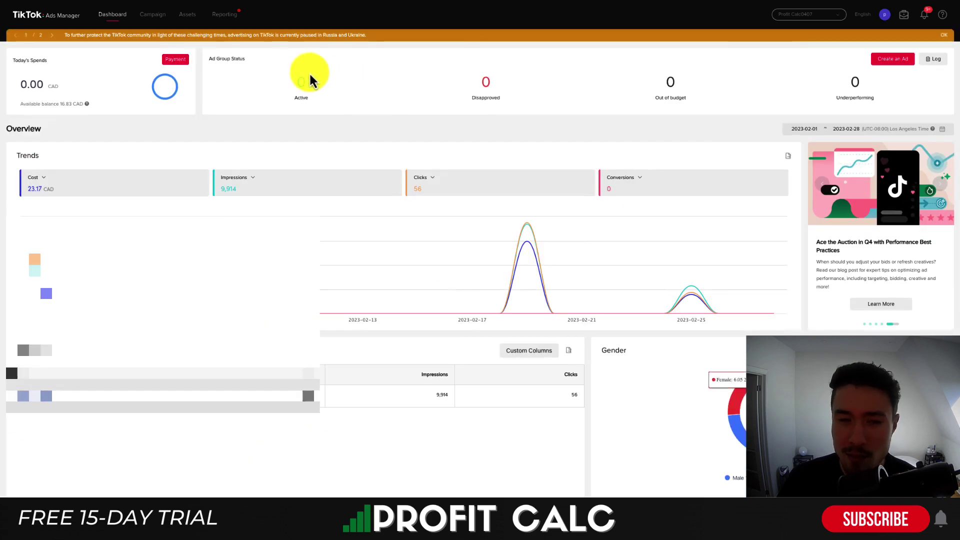
{"action": "left_click", "coordinate": [146, 20]}
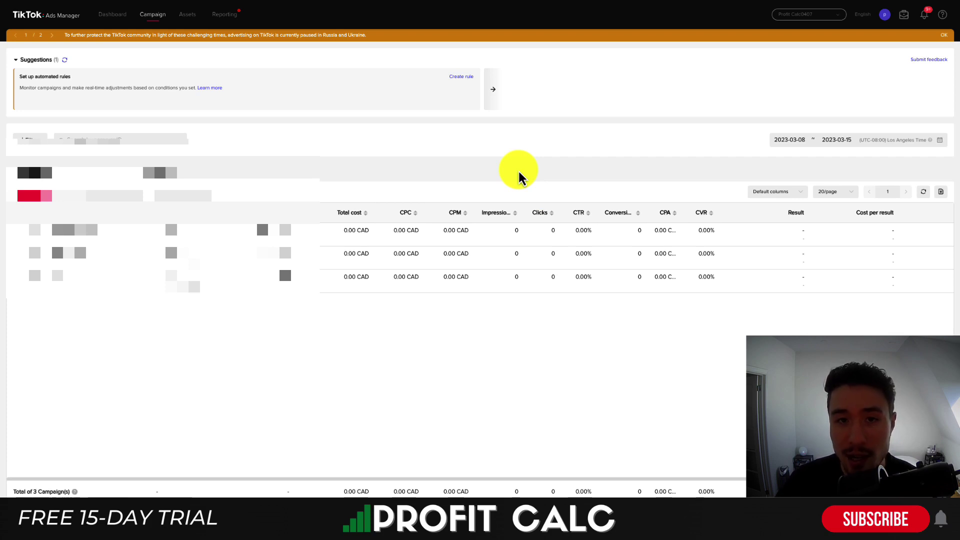
Step: Check the Default columns presets, then start creating a new campaign
{"action": "left_click", "coordinate": [791, 194]}
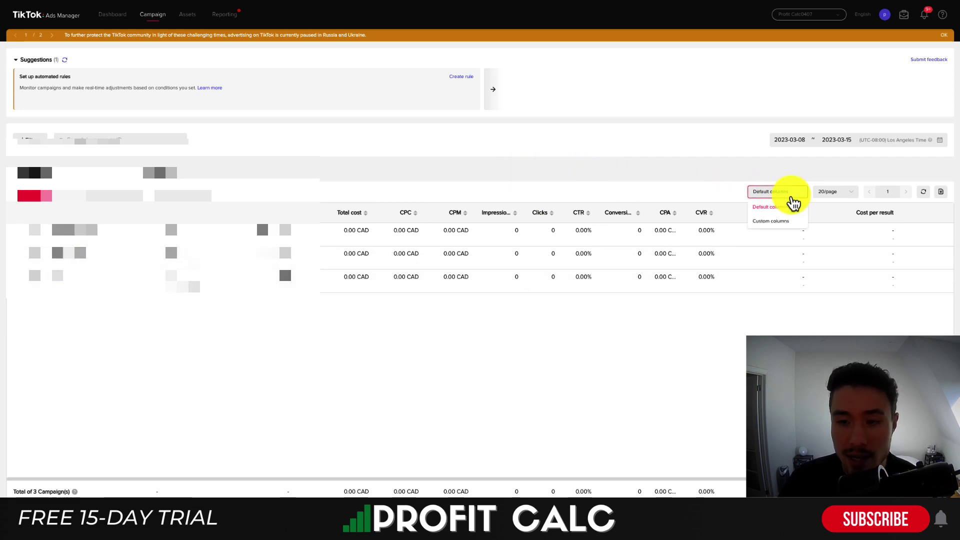
{"action": "left_click", "coordinate": [714, 372]}
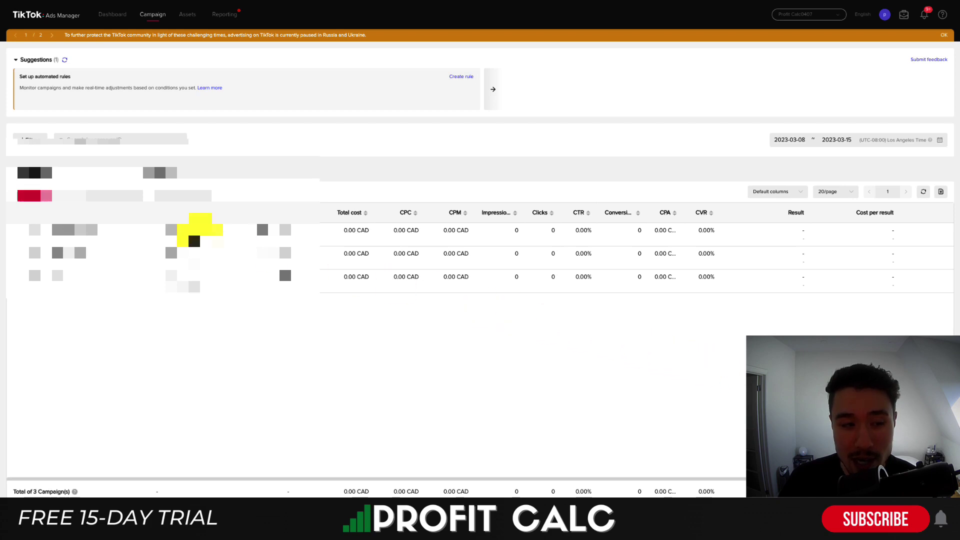
{"action": "left_click", "coordinate": [28, 196]}
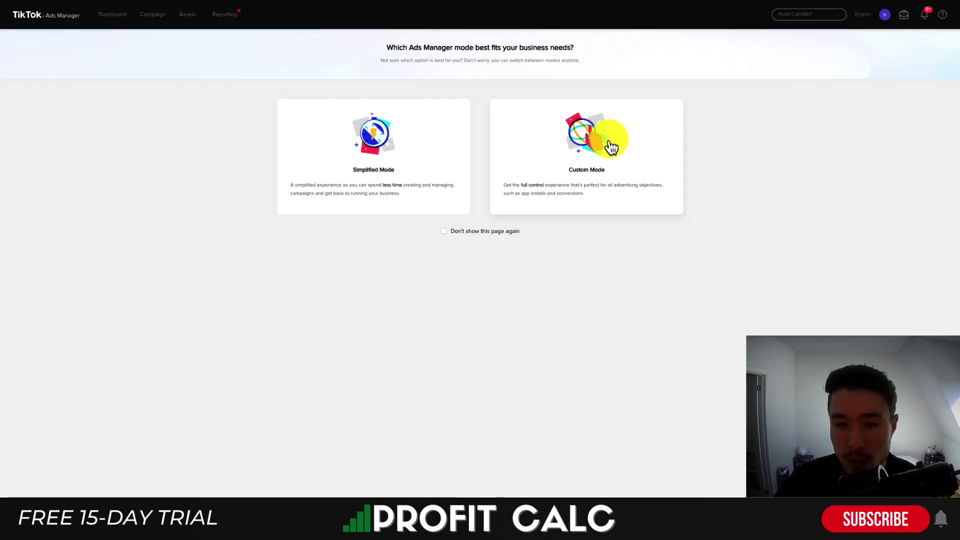
Step: Choose Custom Mode and set the advertising objective to Website conversions
{"action": "left_click", "coordinate": [610, 146]}
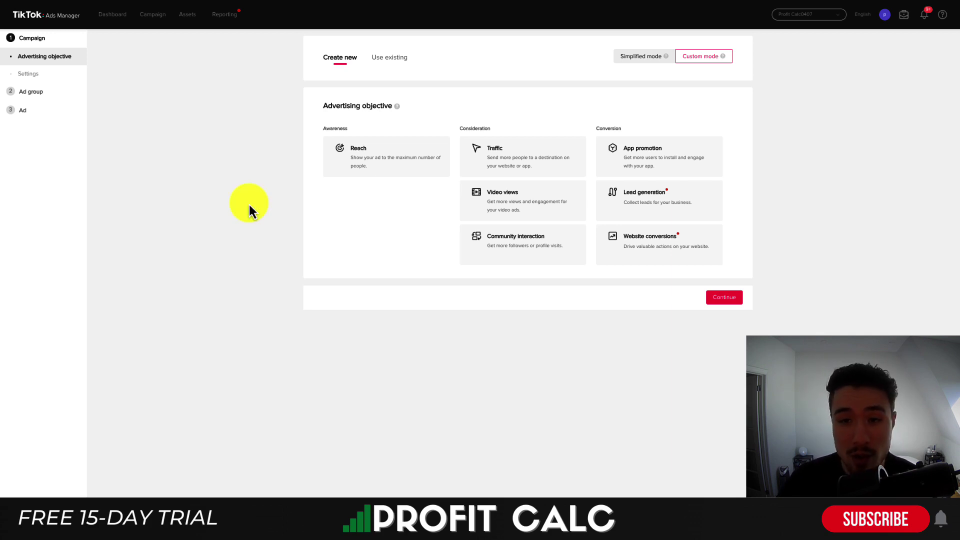
{"action": "triple_click", "coordinate": [322, 105]}
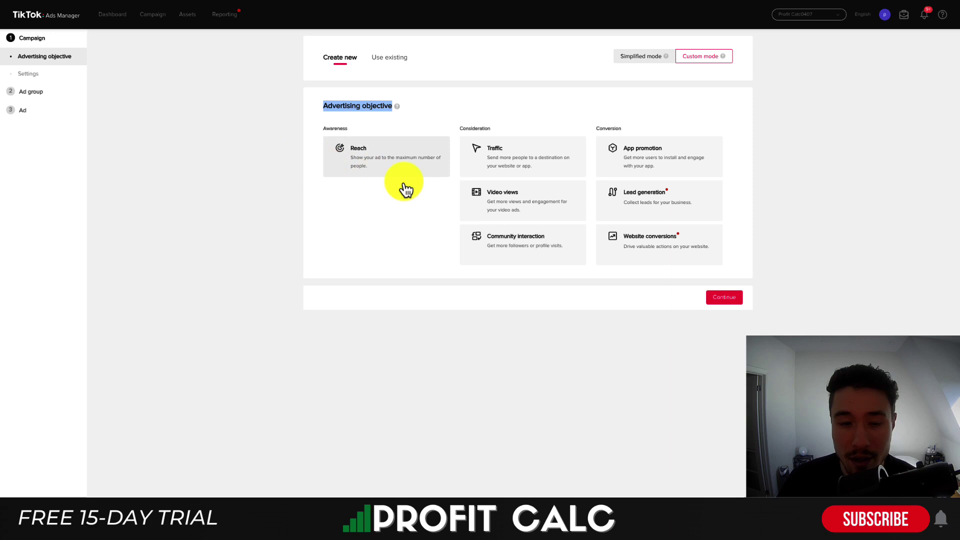
{"action": "left_click", "coordinate": [628, 245]}
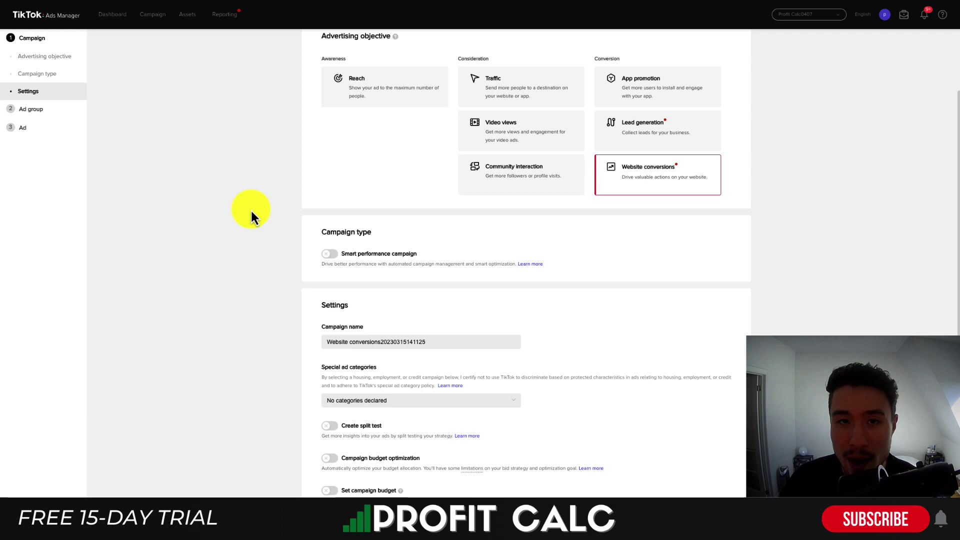
Step: Replace the default campaign name with 'Ecom MasterClass -'
{"action": "key", "text": "Tab"}
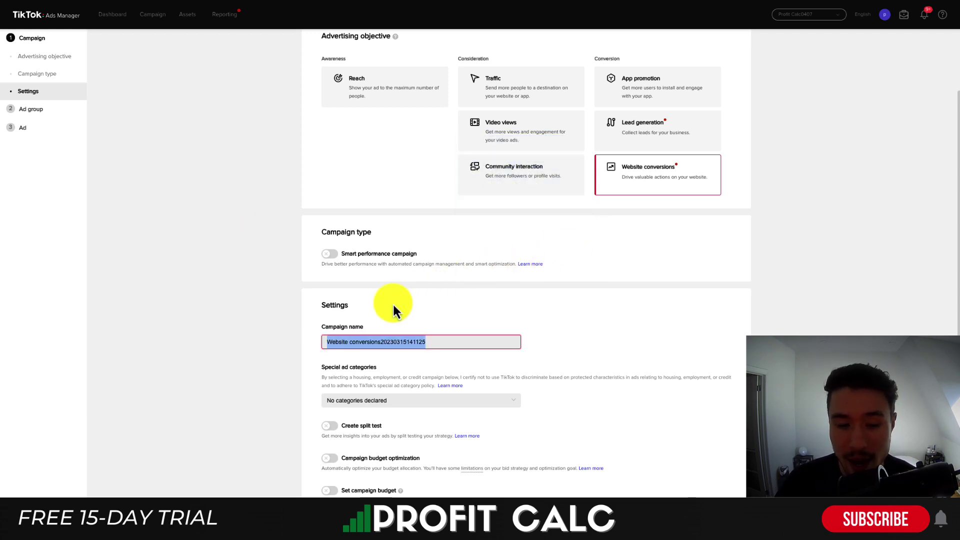
{"action": "type", "text": "Ecom Mas"}
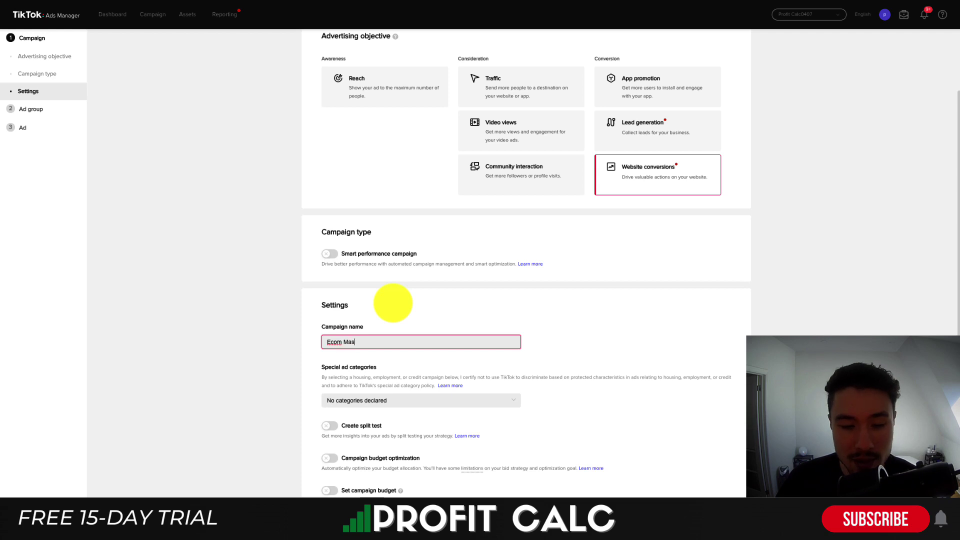
{"action": "type", "text": "terClass -"}
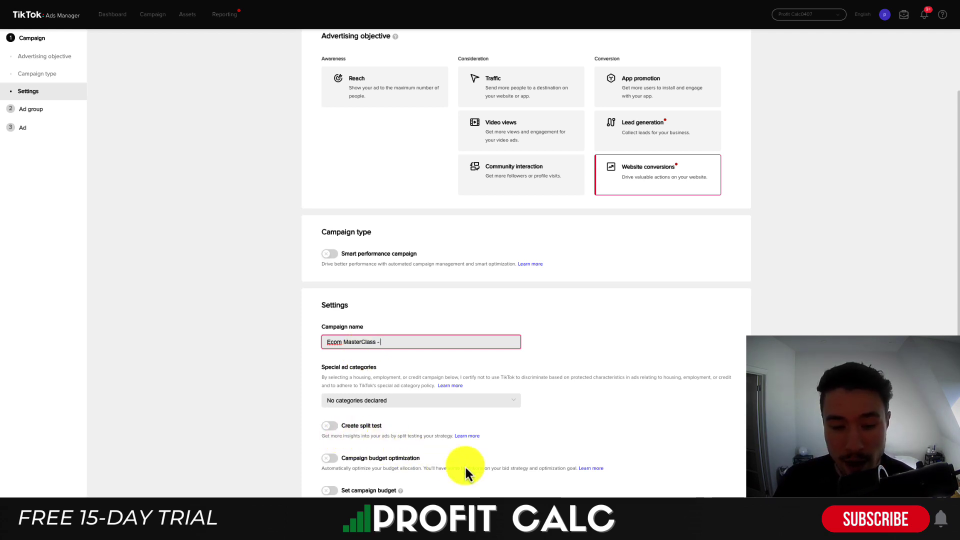
Step: Rename the ad group to 'Ecom Masterclass'
{"action": "left_click_drag", "start_coordinate": [405, 69], "coordinate": [338, 69]}
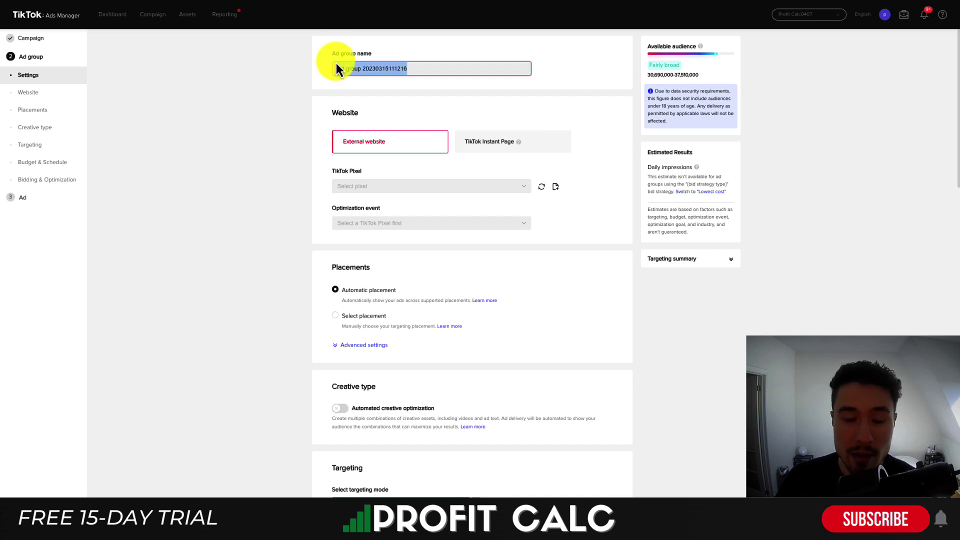
{"action": "type", "text": "Eco"}
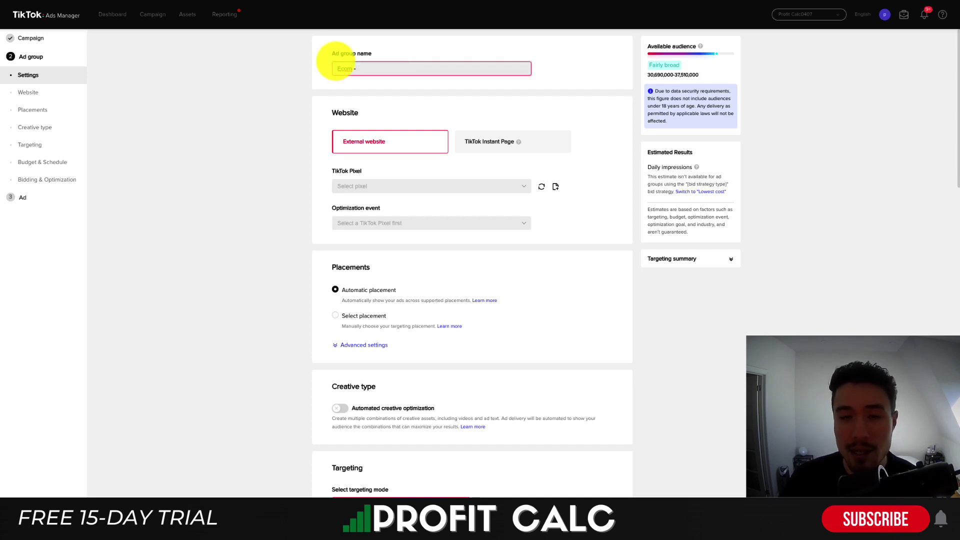
{"action": "type", "text": "m Masterclass"}
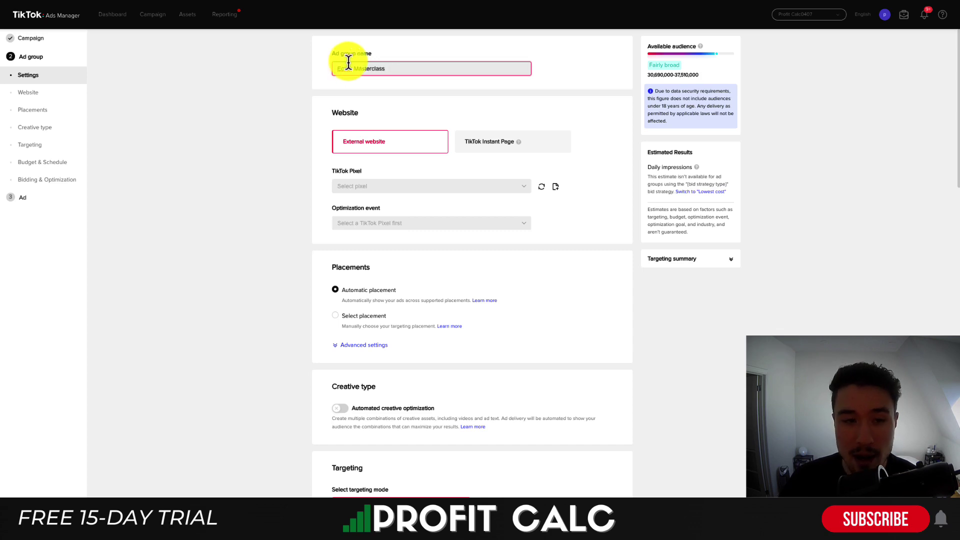
{"action": "key", "text": "ctrl+a"}
Step: Track the Copywriting Robot pixel and optimize for Complete Payment
{"action": "scroll", "coordinate": [364, 107], "scroll_direction": "down", "scroll_amount": 1}
{"action": "left_click", "coordinate": [362, 166]}
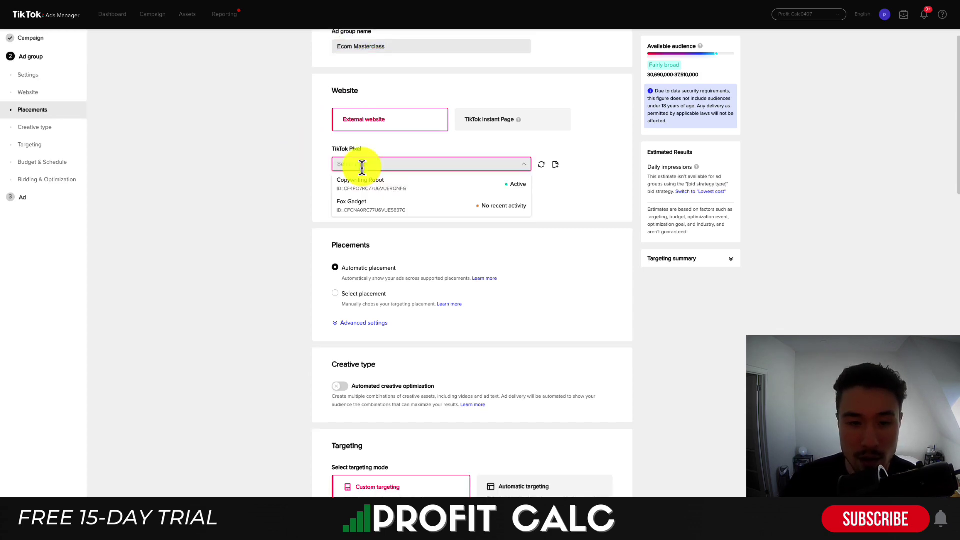
{"action": "left_click", "coordinate": [366, 197]}
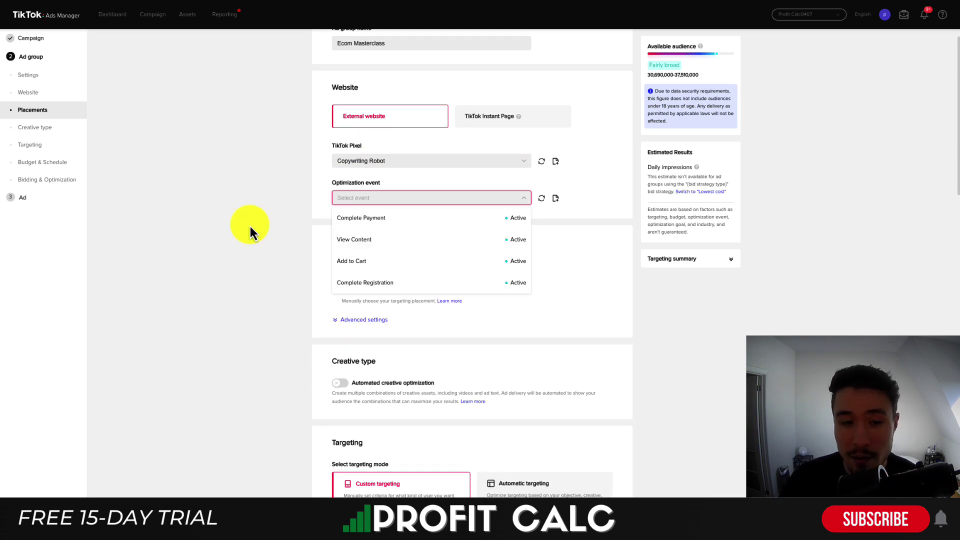
{"action": "left_click", "coordinate": [340, 218]}
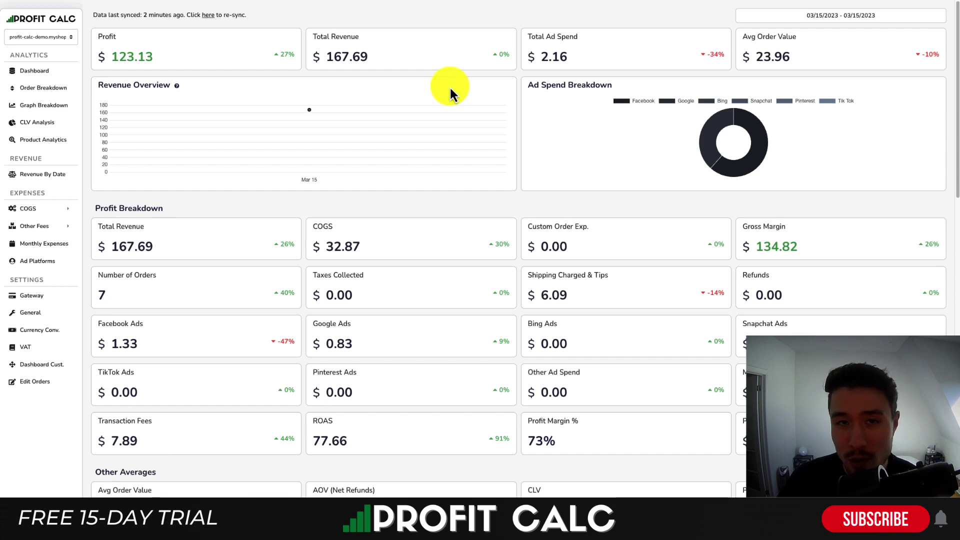
Step: Set the Profit Calc dashboard to Last 7 Days (03/09/2023 – 03/15/2023)
{"action": "left_click", "coordinate": [835, 19]}
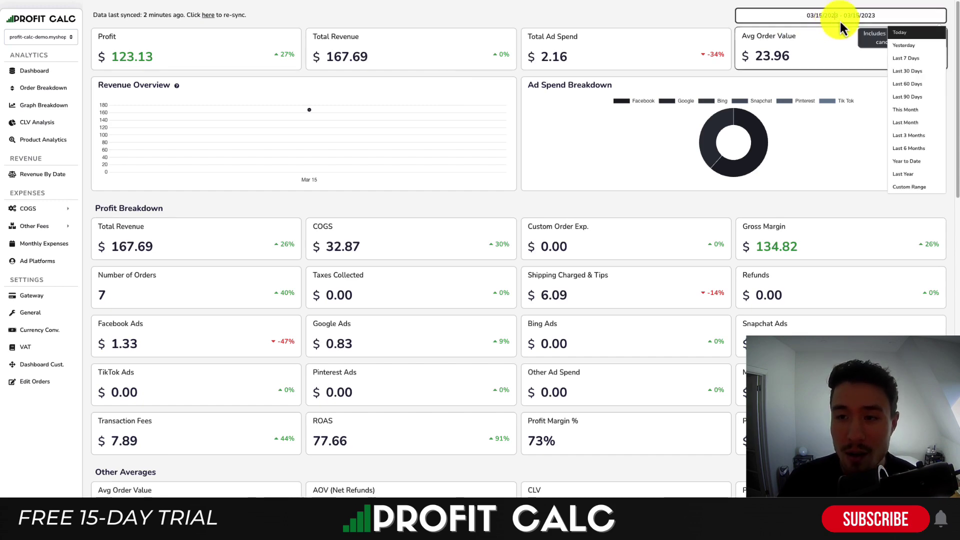
{"action": "left_click", "coordinate": [899, 64]}
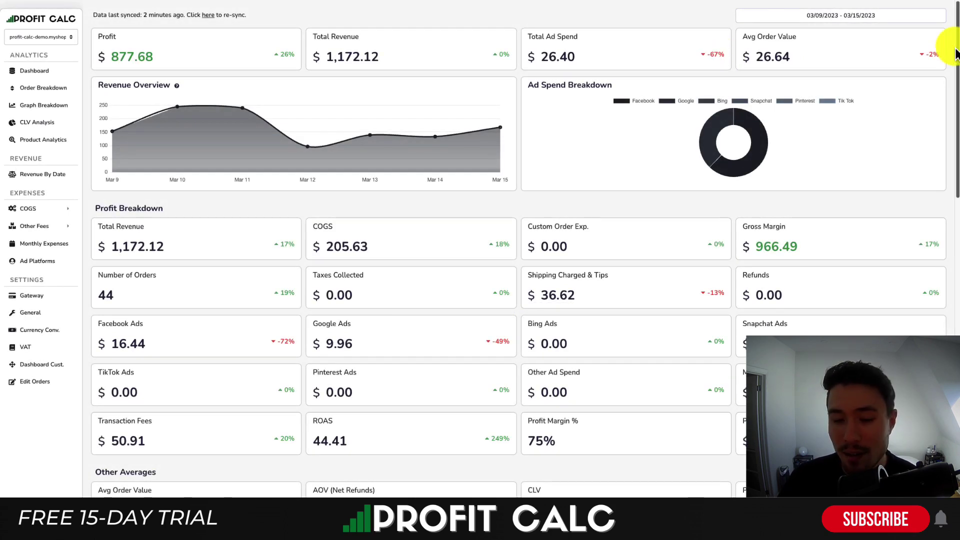
{"action": "left_click_drag", "start_coordinate": [954, 54], "coordinate": [936, 34]}
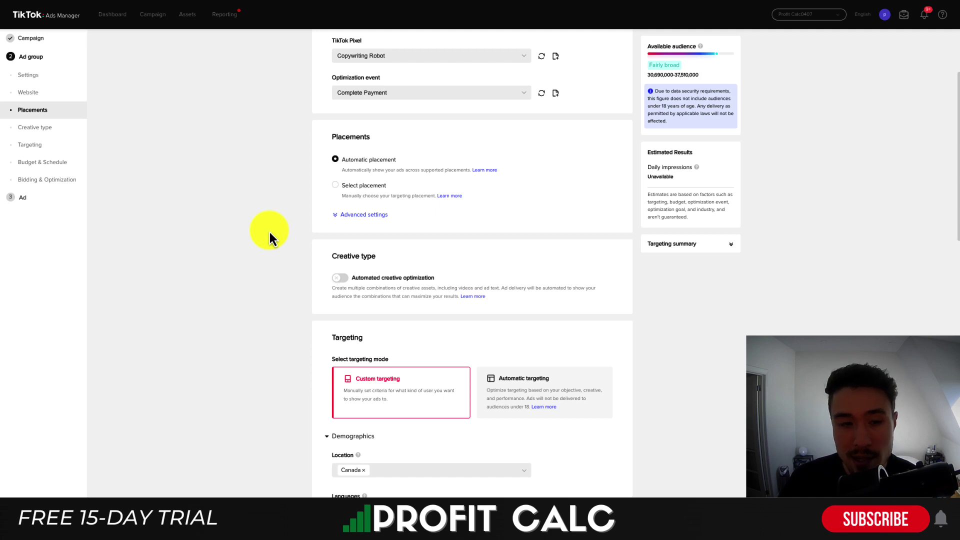
Step: Use Select placement with only TikTok checked, excluding Pangle, and review Advanced settings
{"action": "left_click", "coordinate": [350, 186]}
{"action": "left_click", "coordinate": [358, 284]}
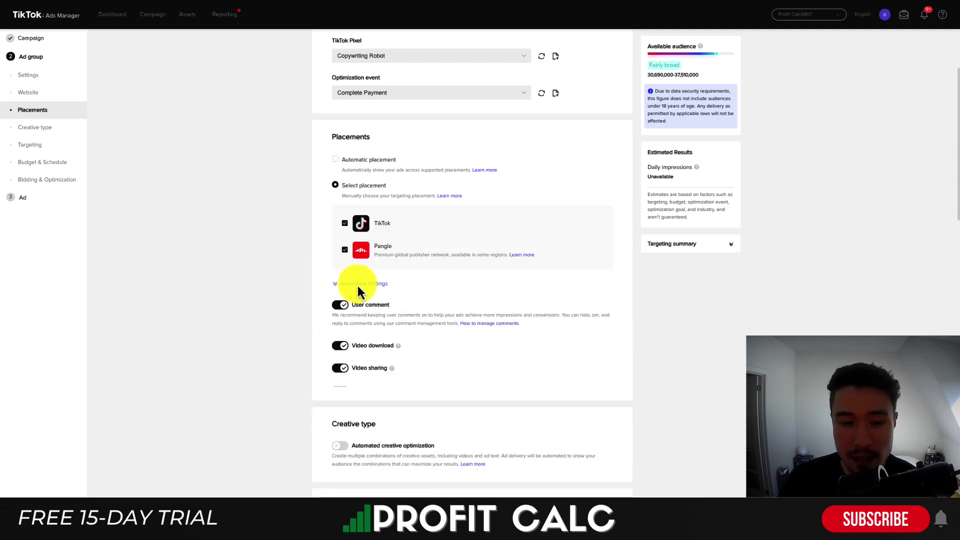
{"action": "left_click", "coordinate": [359, 285]}
{"action": "left_click", "coordinate": [345, 250]}
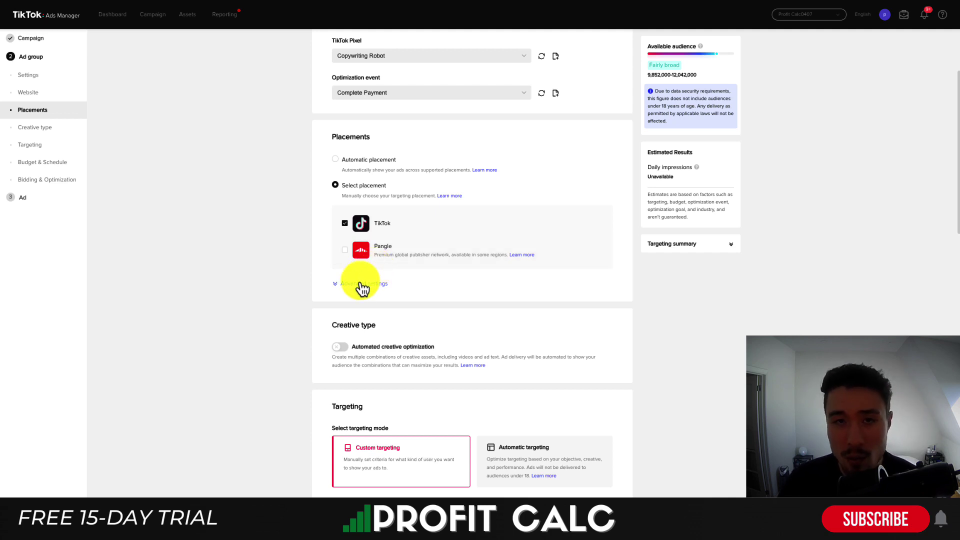
{"action": "left_click", "coordinate": [361, 284]}
{"action": "scroll", "coordinate": [372, 288], "scroll_direction": "down", "scroll_amount": 1}
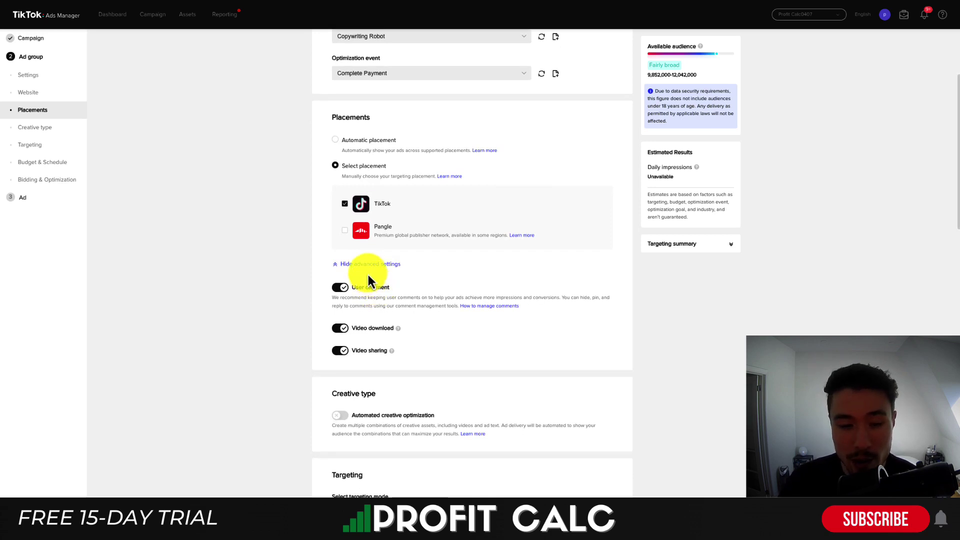
{"action": "left_click", "coordinate": [364, 263]}
{"action": "scroll", "coordinate": [281, 287], "scroll_direction": "down", "scroll_amount": 3}
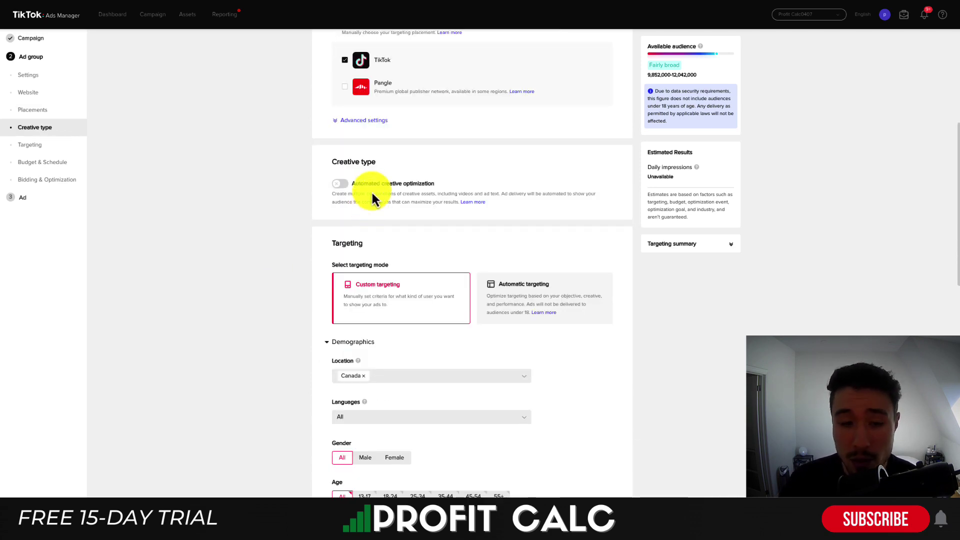
{"action": "mouse_move", "coordinate": [373, 184]}
{"action": "left_mouse_down"}
{"action": "mouse_move", "coordinate": [424, 181]}
{"action": "mouse_move", "coordinate": [375, 189]}
{"action": "left_mouse_up"}
{"action": "left_click", "coordinate": [573, 197]}
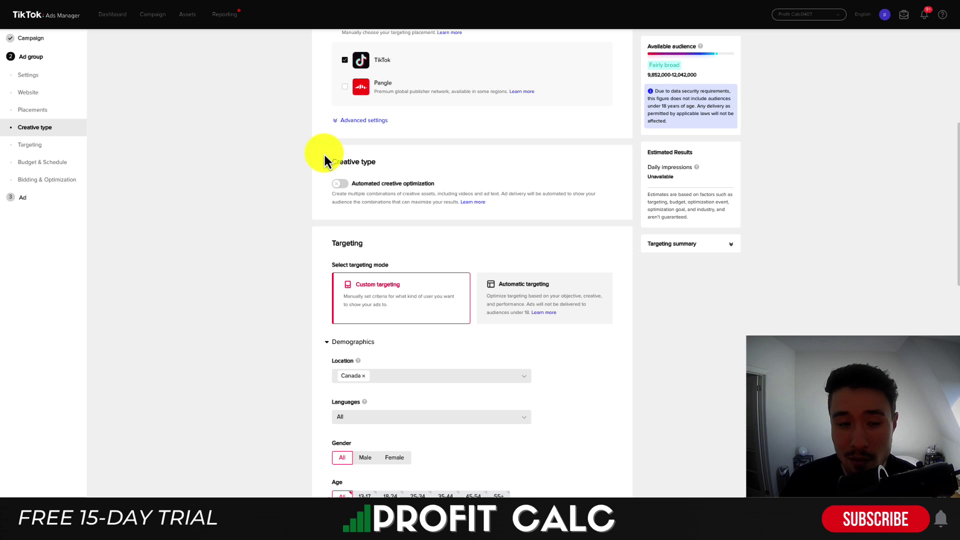
{"action": "scroll", "coordinate": [292, 187], "scroll_direction": "down", "scroll_amount": 1}
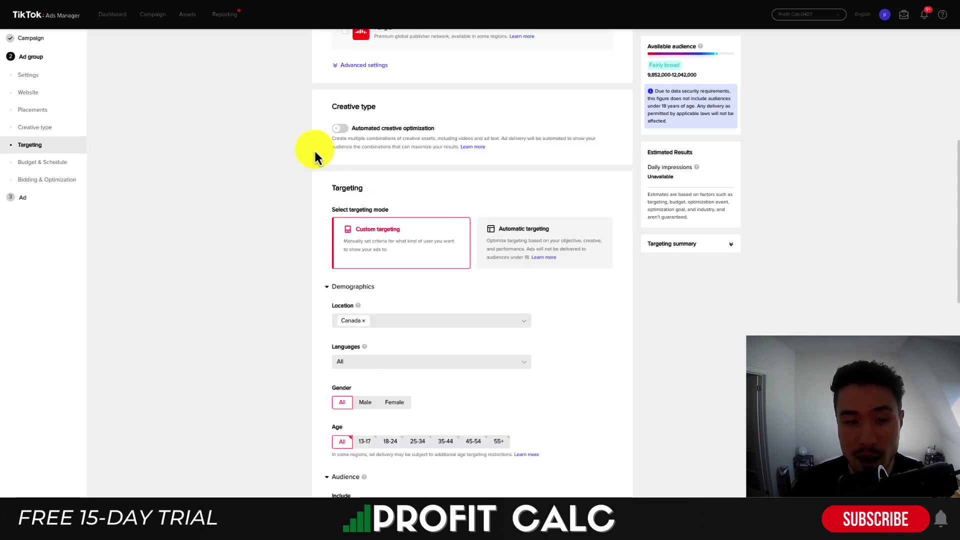
{"action": "scroll", "coordinate": [315, 153], "scroll_direction": "down", "scroll_amount": 1}
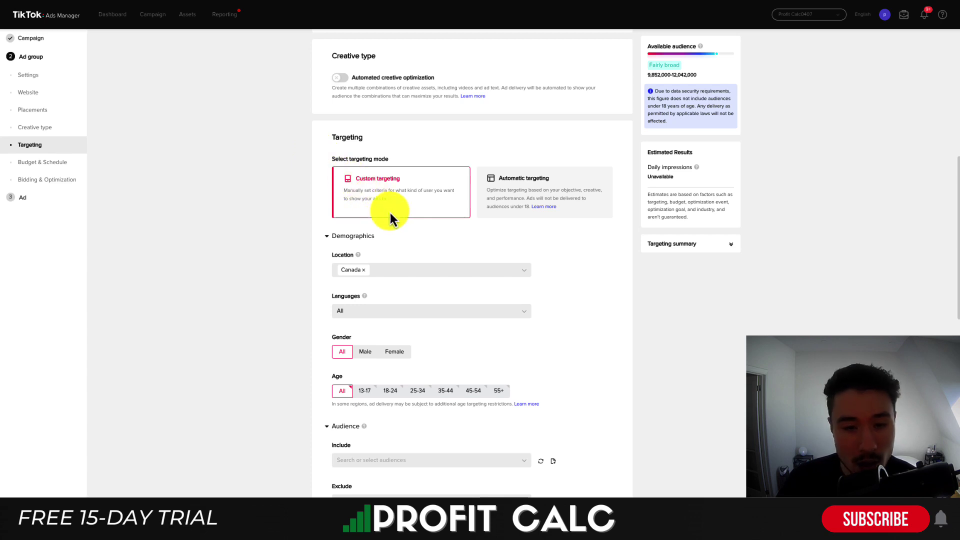
{"action": "scroll", "coordinate": [309, 216], "scroll_direction": "down", "scroll_amount": 1}
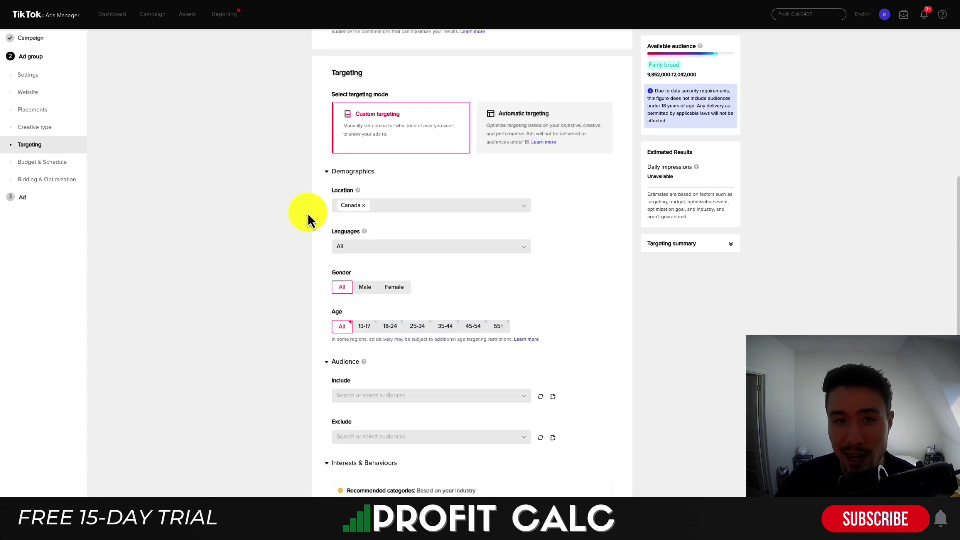
Step: Add United States alongside Canada as a target location
{"action": "left_click", "coordinate": [387, 206]}
{"action": "scroll", "coordinate": [378, 276], "scroll_direction": "down", "scroll_amount": 2}
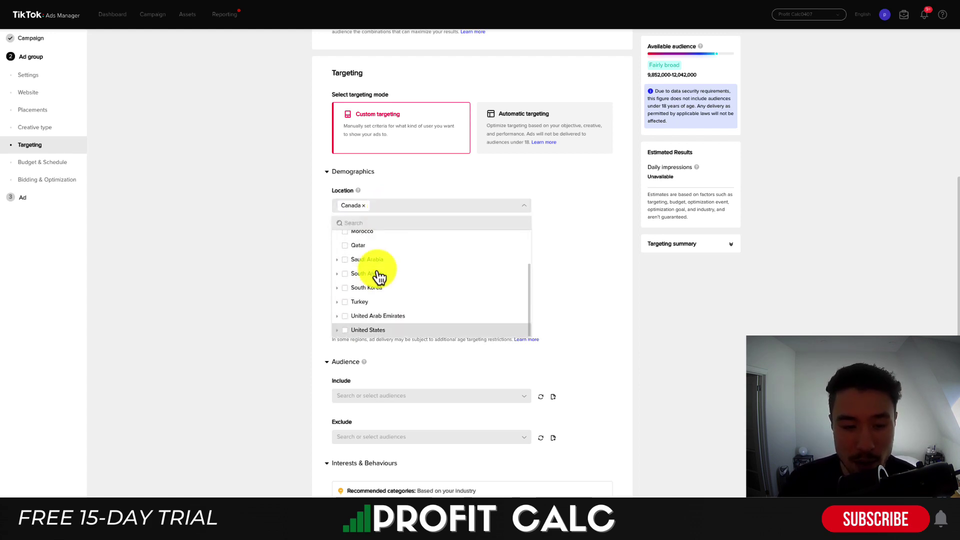
{"action": "left_click", "coordinate": [345, 330]}
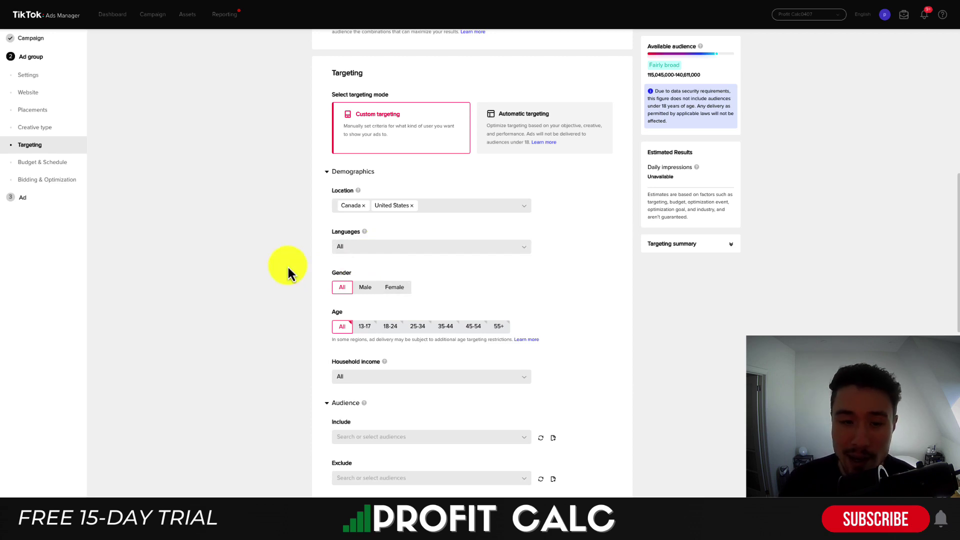
Step: Target age groups 18-24, 25-34, 35-44 and 45-54
{"action": "scroll", "coordinate": [288, 267], "scroll_direction": "down", "scroll_amount": 1}
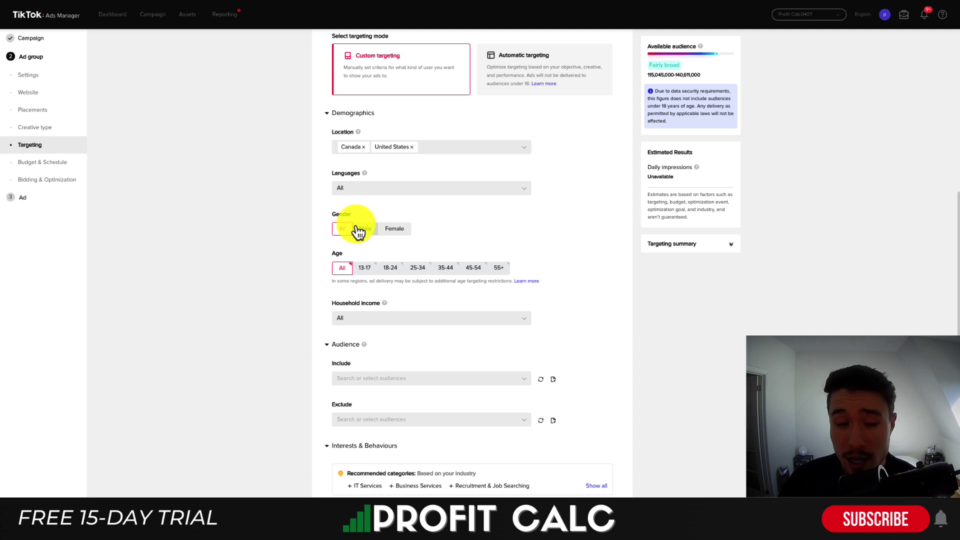
{"action": "left_click", "coordinate": [365, 266]}
{"action": "left_click", "coordinate": [388, 270]}
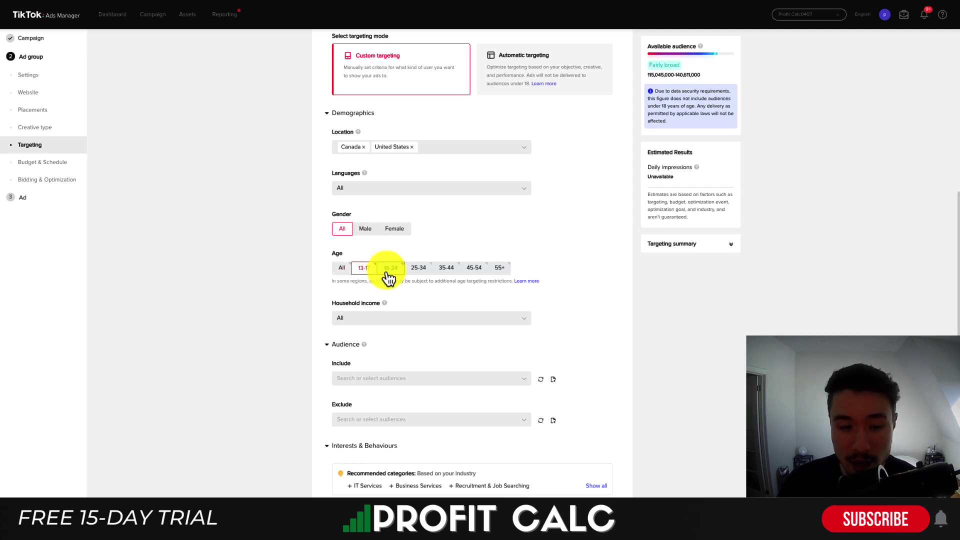
{"action": "left_click", "coordinate": [341, 272]}
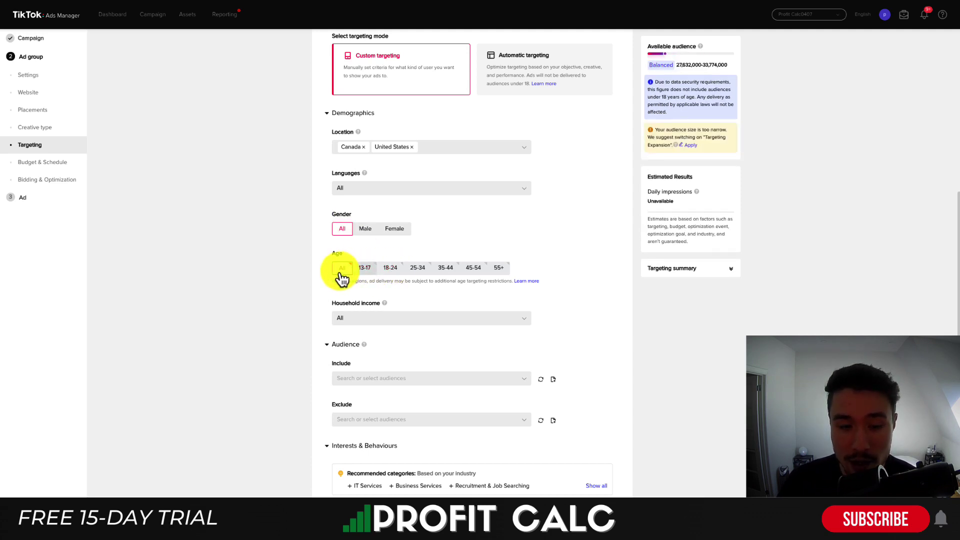
{"action": "left_click", "coordinate": [389, 270]}
{"action": "left_click", "coordinate": [417, 269]}
{"action": "left_click", "coordinate": [448, 270]}
{"action": "left_click", "coordinate": [500, 270]}
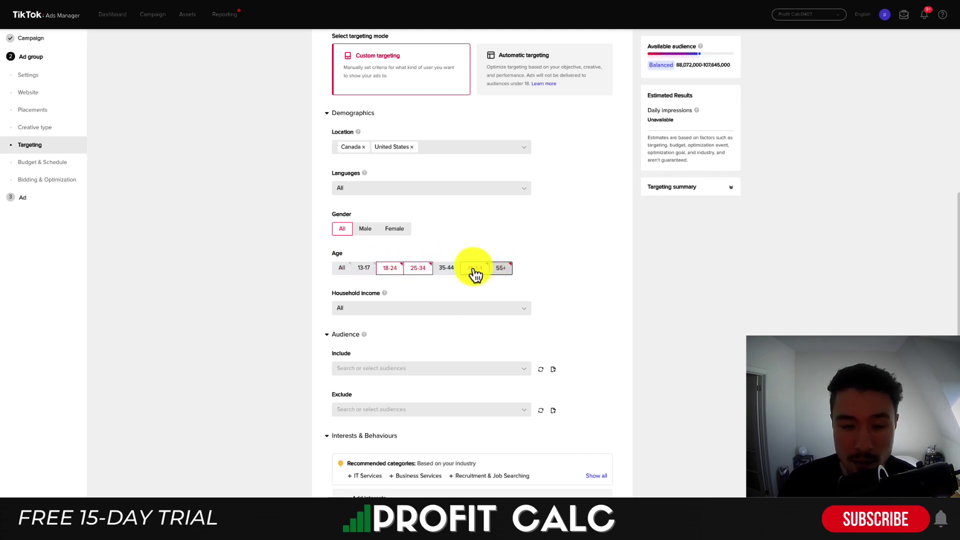
{"action": "left_click", "coordinate": [474, 270]}
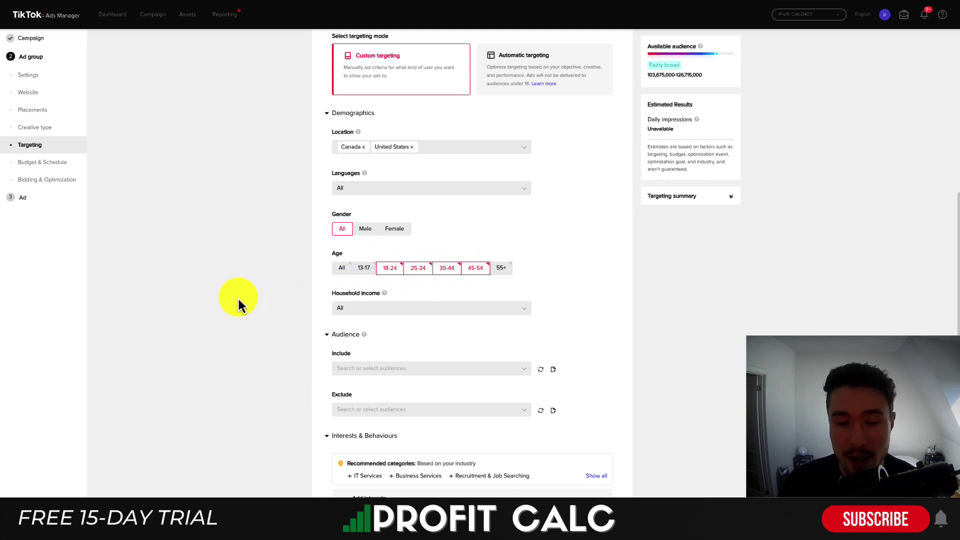
Step: Review the Household income options, leaving it at All
{"action": "scroll", "coordinate": [238, 300], "scroll_direction": "down", "scroll_amount": 1}
{"action": "scroll", "coordinate": [238, 300], "scroll_direction": "down", "scroll_amount": 1}
{"action": "left_click", "coordinate": [369, 221]}
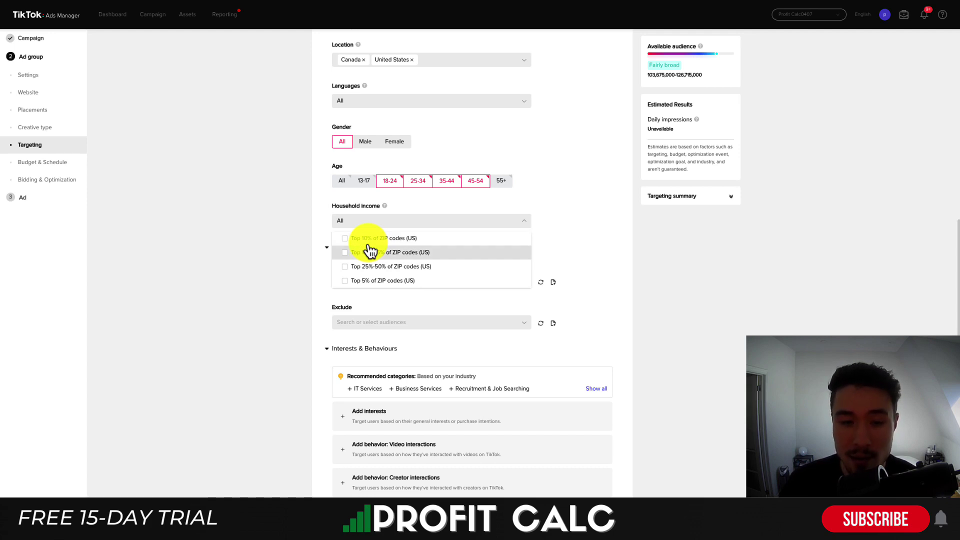
{"action": "left_click", "coordinate": [268, 285]}
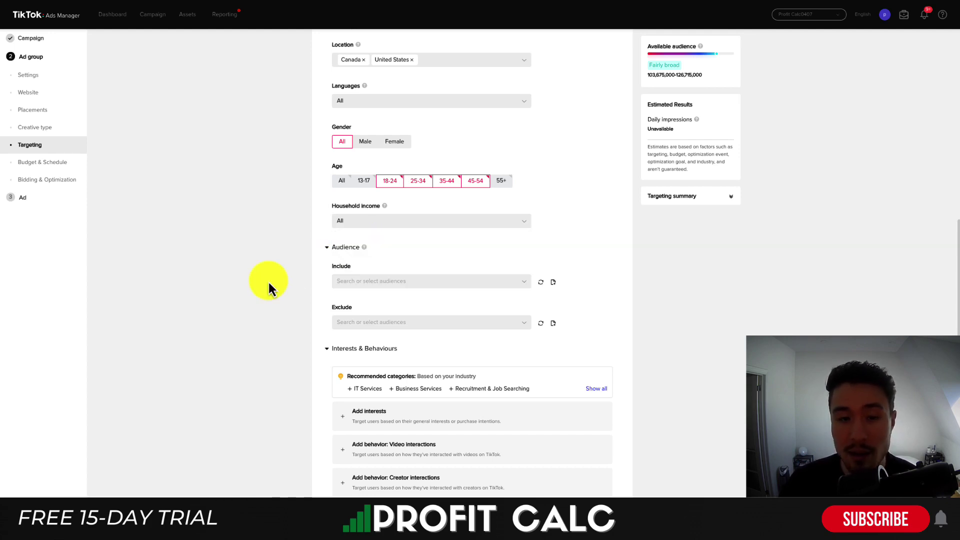
{"action": "left_click", "coordinate": [418, 225]}
{"action": "scroll", "coordinate": [289, 292], "scroll_direction": "down", "scroll_amount": 1}
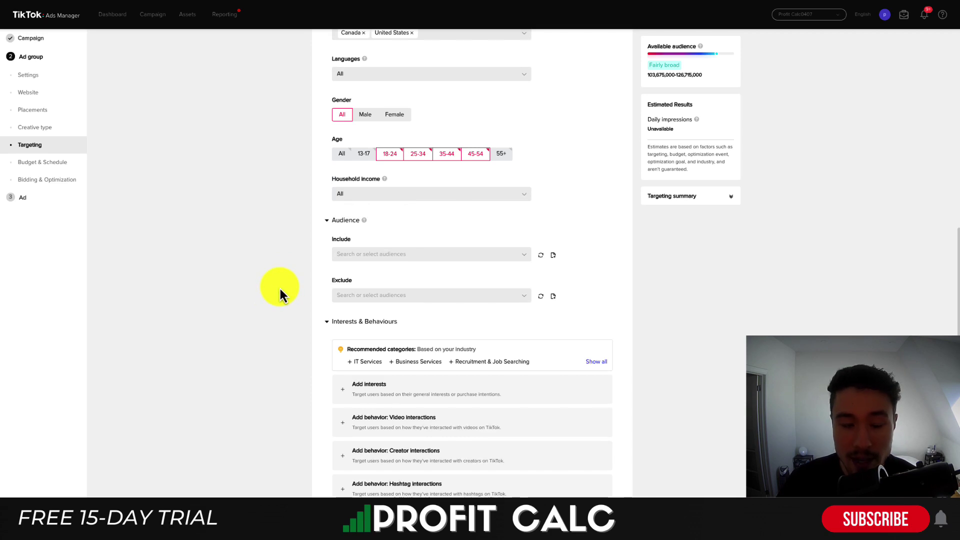
{"action": "scroll", "coordinate": [280, 289], "scroll_direction": "down", "scroll_amount": 4}
{"action": "left_click", "coordinate": [373, 156]}
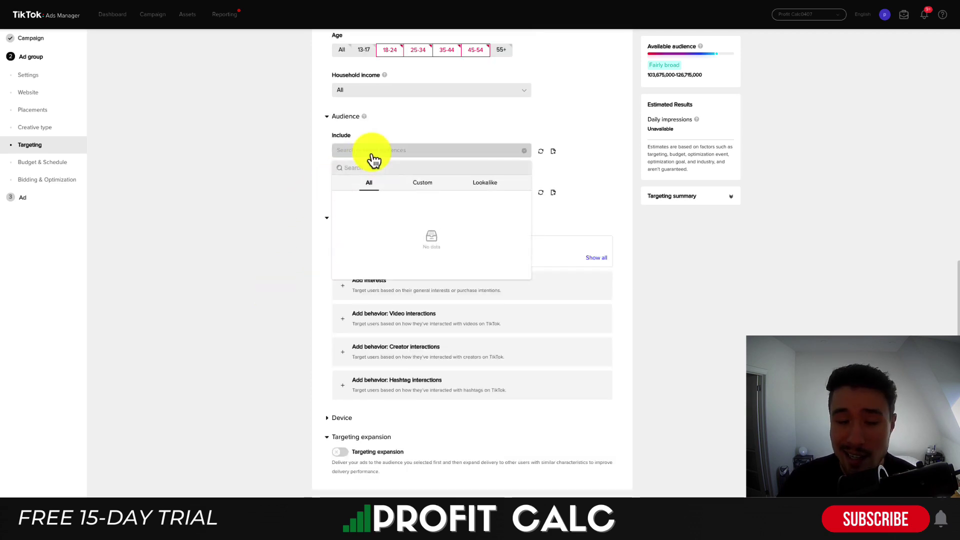
{"action": "left_click", "coordinate": [423, 184]}
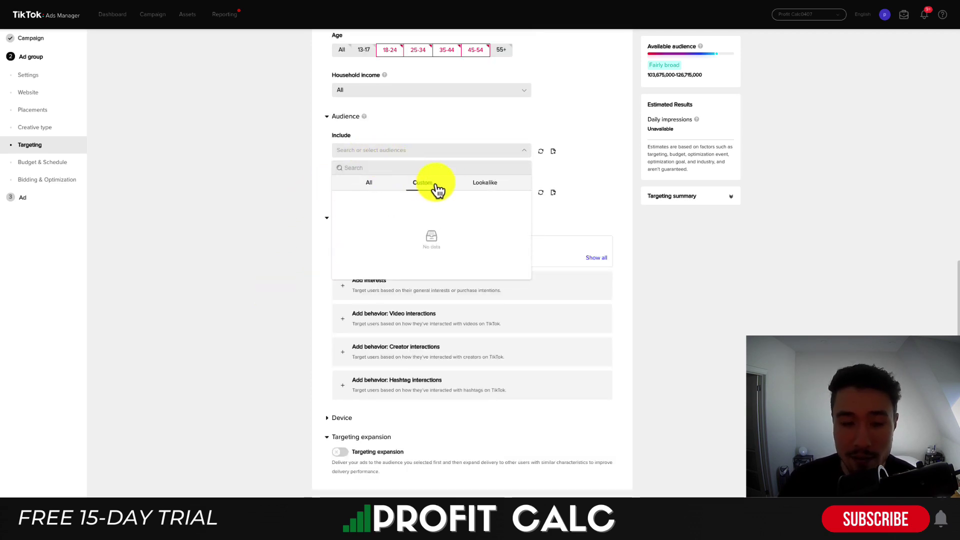
{"action": "left_click", "coordinate": [478, 190]}
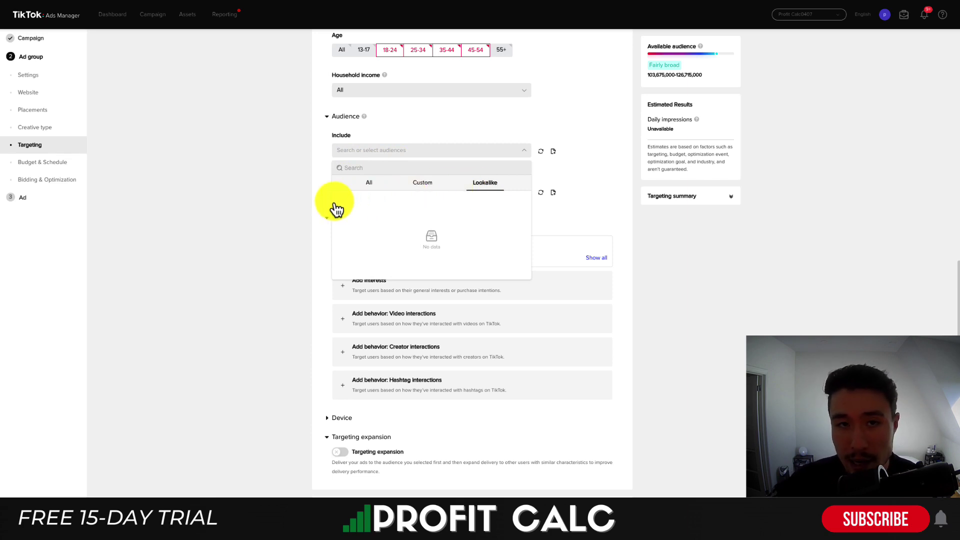
{"action": "left_click", "coordinate": [375, 193]}
{"action": "left_click", "coordinate": [290, 192]}
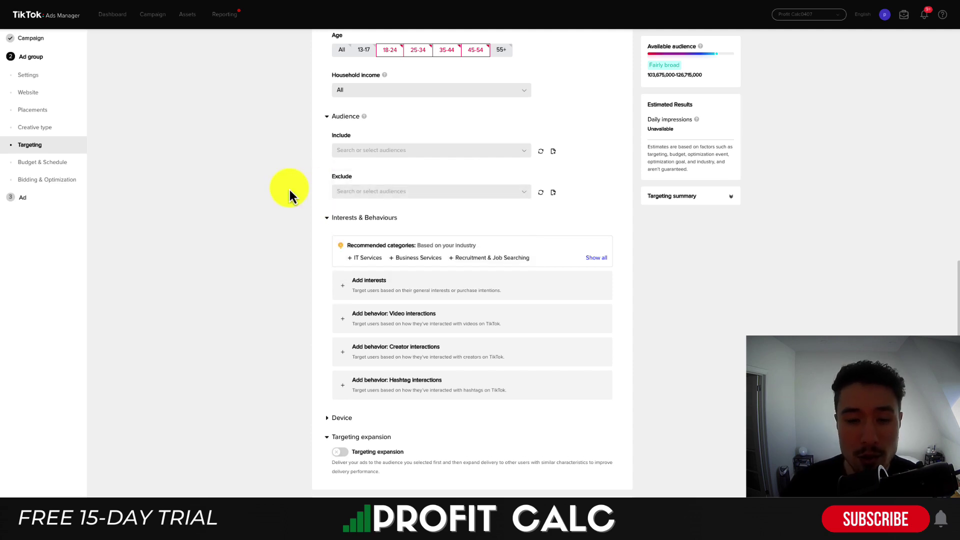
{"action": "scroll", "coordinate": [290, 190], "scroll_direction": "down", "scroll_amount": 1}
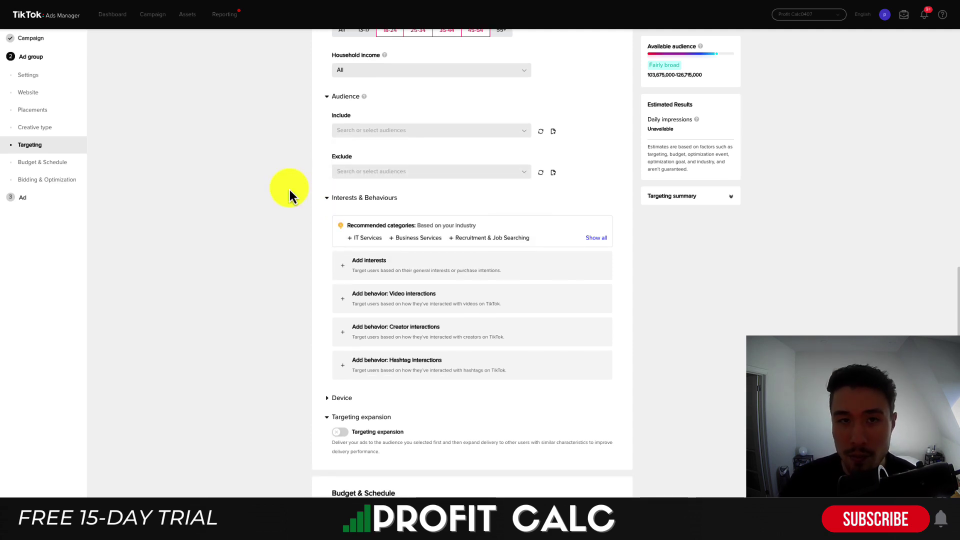
{"action": "scroll", "coordinate": [365, 194], "scroll_direction": "down", "scroll_amount": 1}
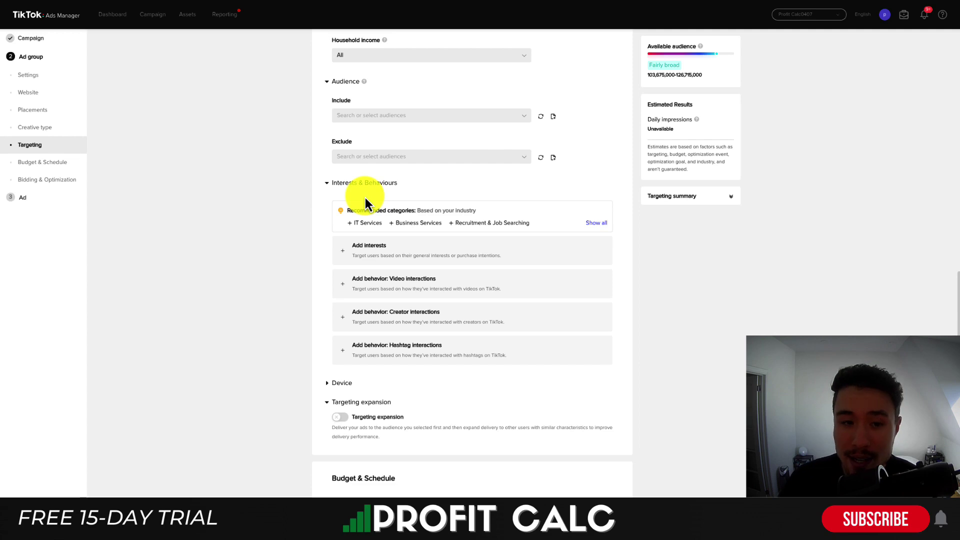
{"action": "scroll", "coordinate": [409, 312], "scroll_direction": "down", "scroll_amount": 2}
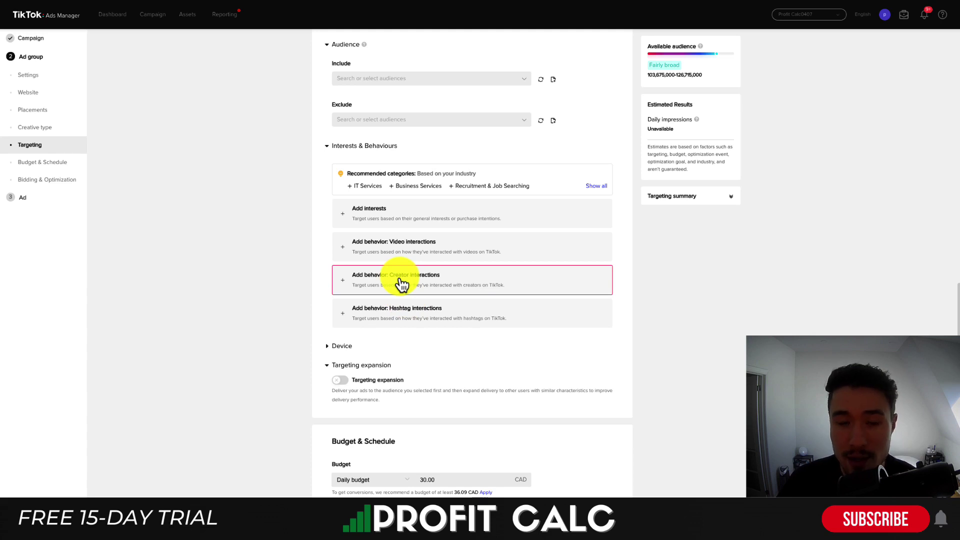
Step: Add an interest targeting block and browse categories such as Sports & Outdoors and Apps
{"action": "scroll", "coordinate": [400, 250], "scroll_direction": "down", "scroll_amount": 1}
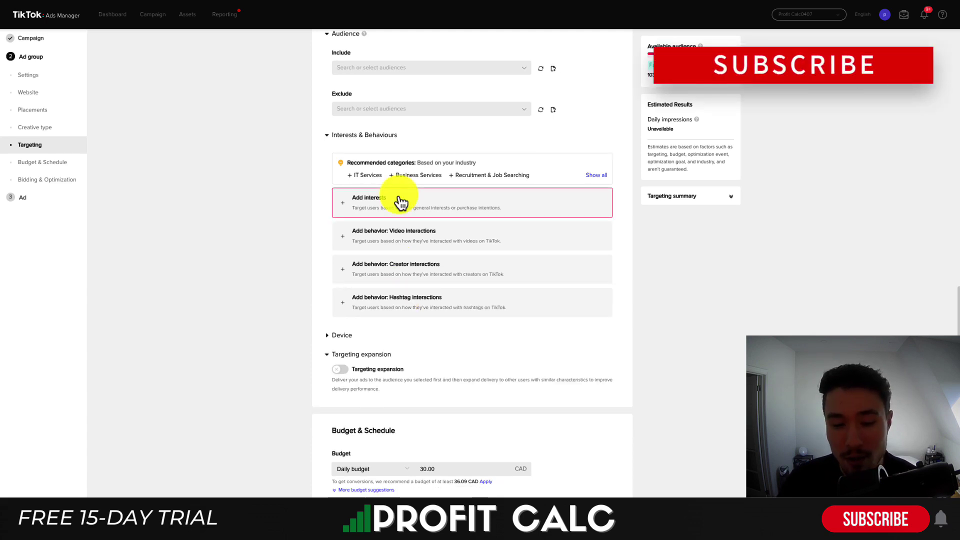
{"action": "left_click", "coordinate": [401, 201]}
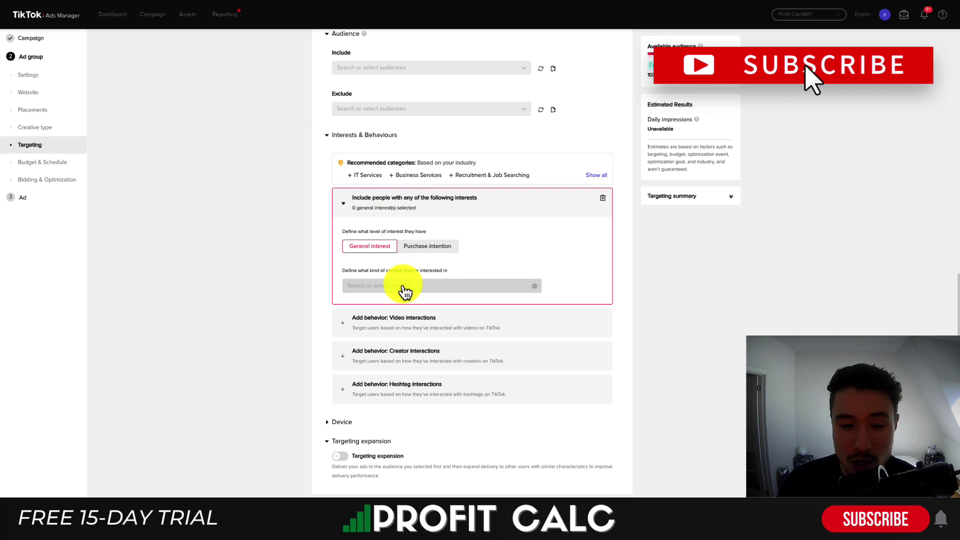
{"action": "left_click", "coordinate": [402, 285]}
{"action": "left_click", "coordinate": [347, 323]}
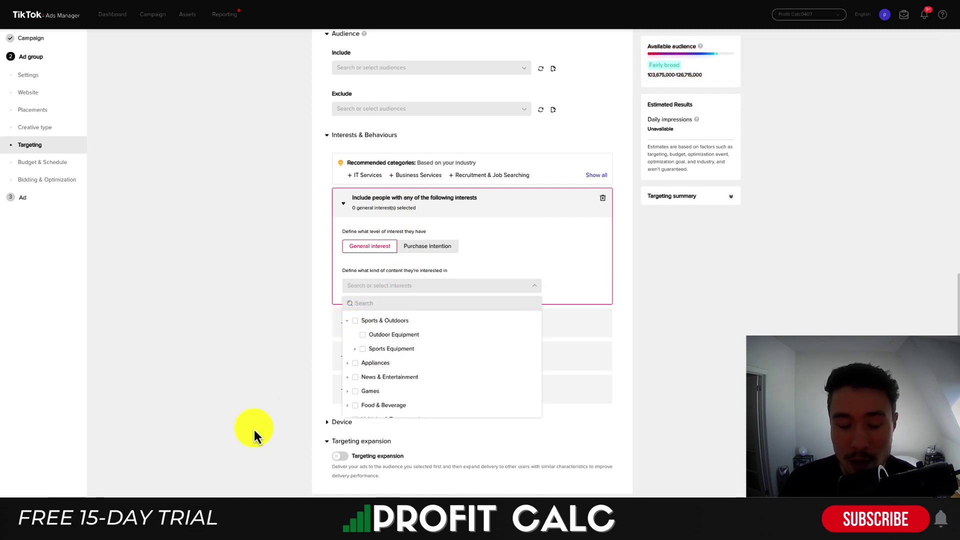
{"action": "left_click", "coordinate": [355, 349]}
{"action": "scroll", "coordinate": [354, 359], "scroll_direction": "down", "scroll_amount": 1}
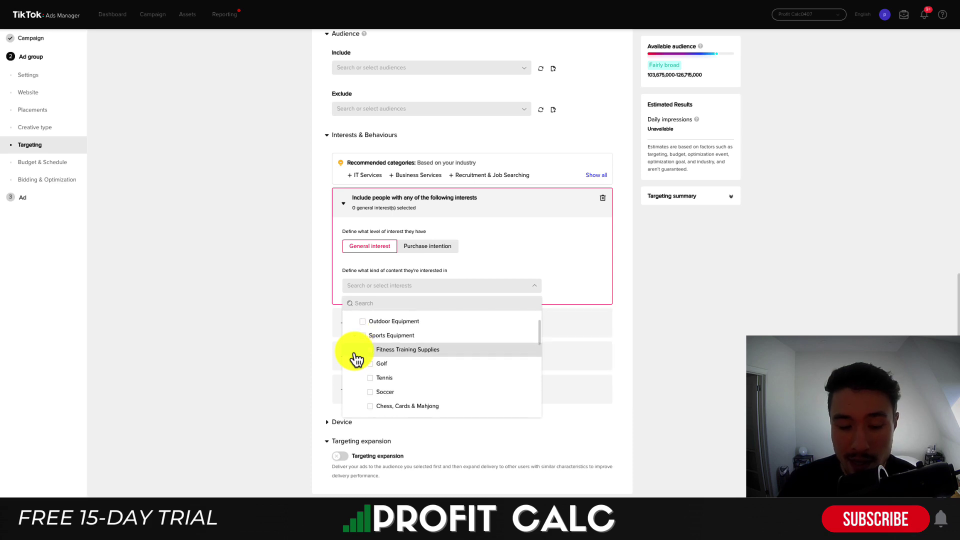
{"action": "scroll", "coordinate": [352, 352], "scroll_direction": "down", "scroll_amount": 2}
{"action": "scroll", "coordinate": [350, 348], "scroll_direction": "up", "scroll_amount": 3}
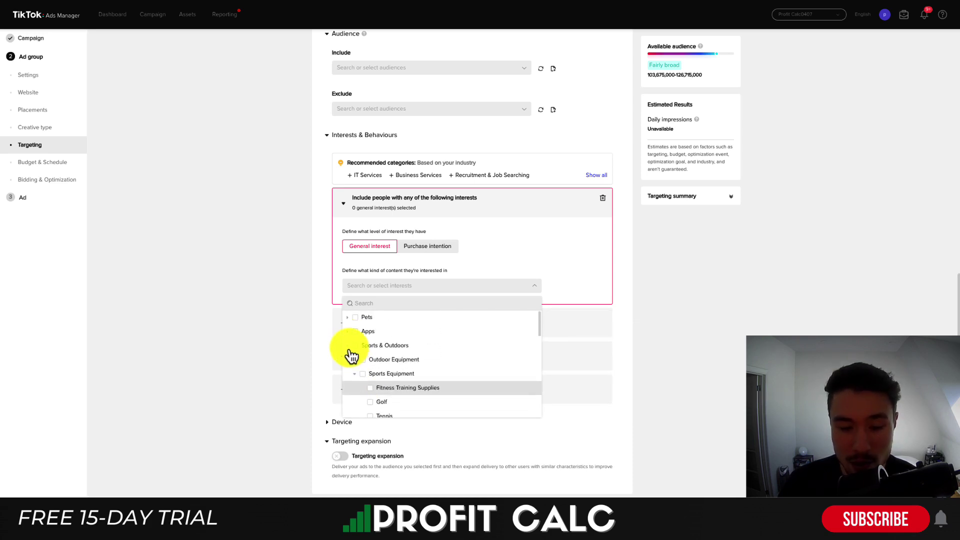
{"action": "left_click", "coordinate": [348, 332]}
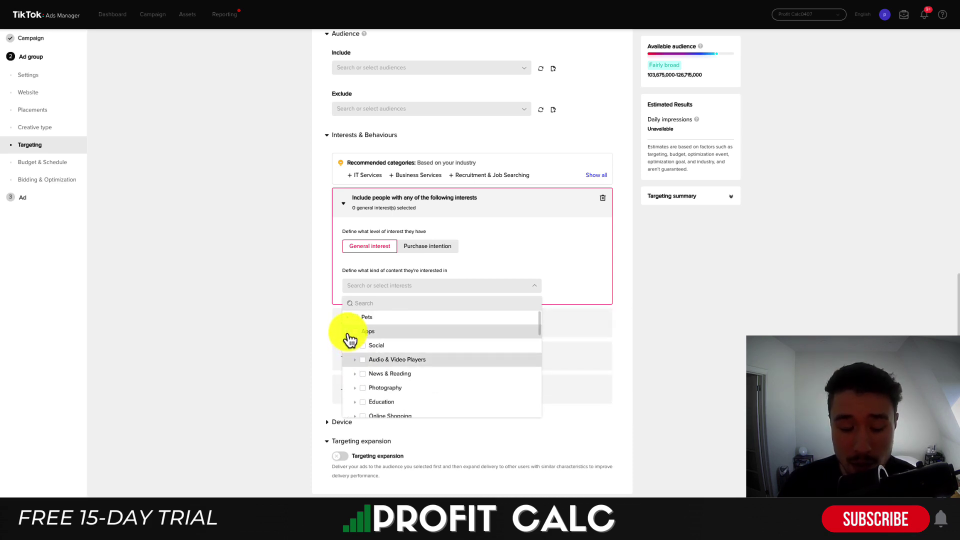
{"action": "left_click", "coordinate": [348, 333]}
{"action": "scroll", "coordinate": [350, 345], "scroll_direction": "down", "scroll_amount": 5}
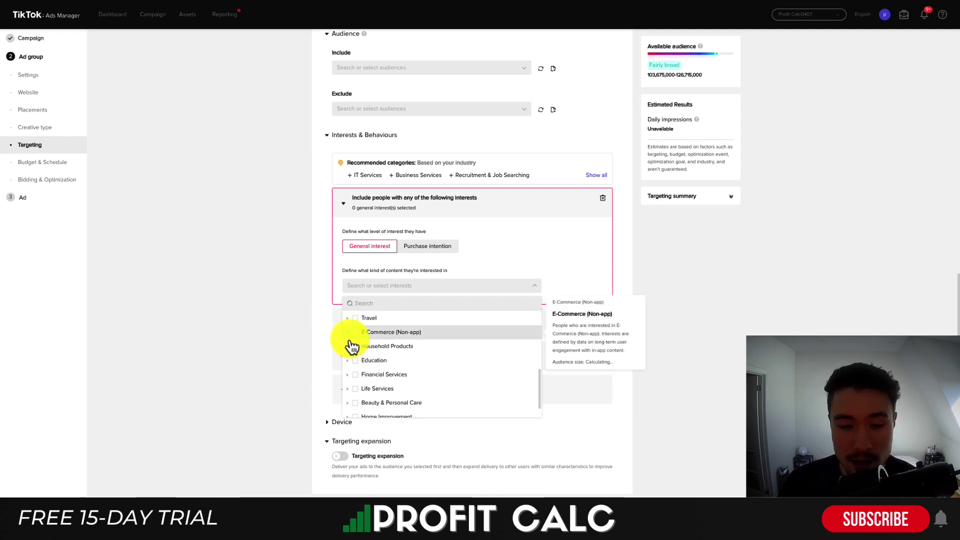
{"action": "left_click", "coordinate": [311, 368]}
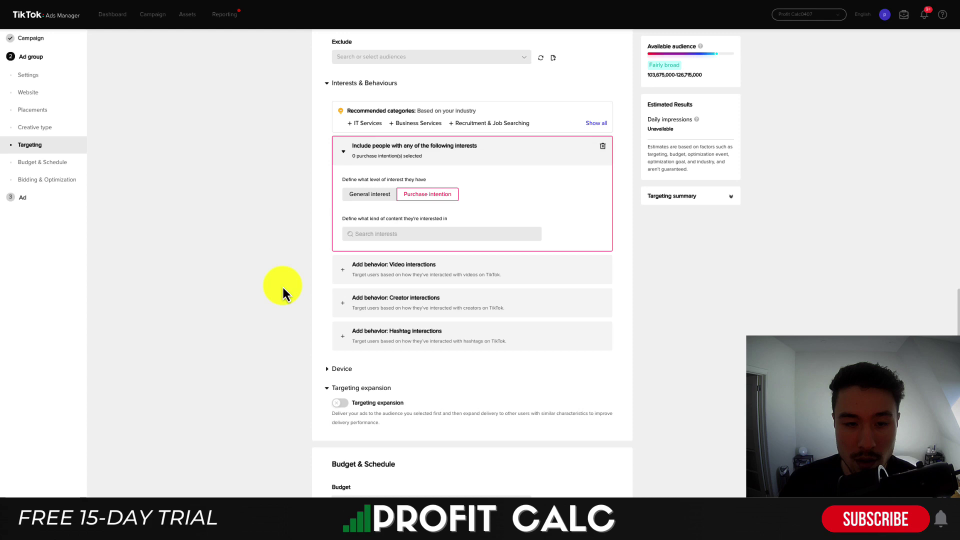
Step: Browse the Purchase intention interest list, including Pets, without selecting any
{"action": "left_click", "coordinate": [371, 238]}
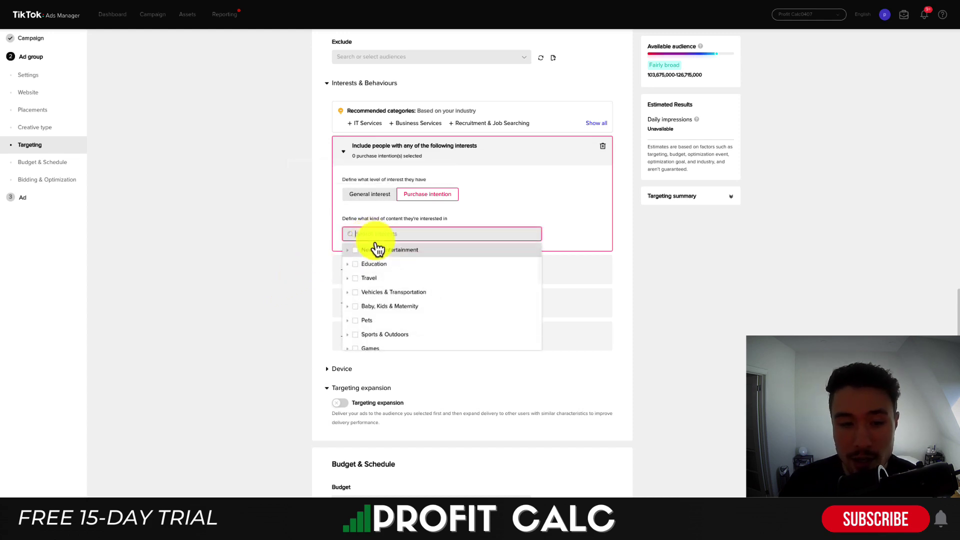
{"action": "scroll", "coordinate": [390, 262], "scroll_direction": "down", "scroll_amount": 5}
{"action": "scroll", "coordinate": [385, 267], "scroll_direction": "up", "scroll_amount": 3}
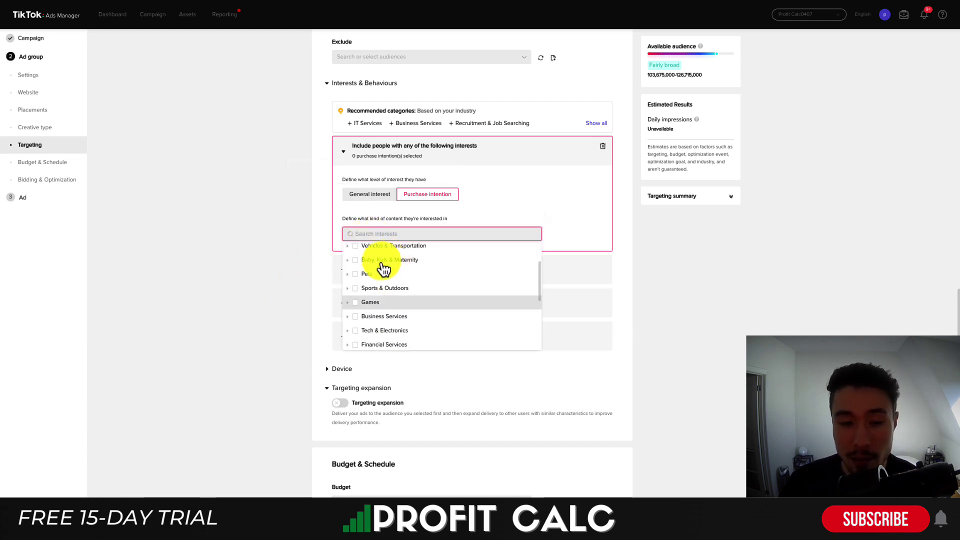
{"action": "left_click", "coordinate": [347, 274]}
{"action": "left_click", "coordinate": [265, 304]}
{"action": "scroll", "coordinate": [318, 275], "scroll_direction": "down", "scroll_amount": 1}
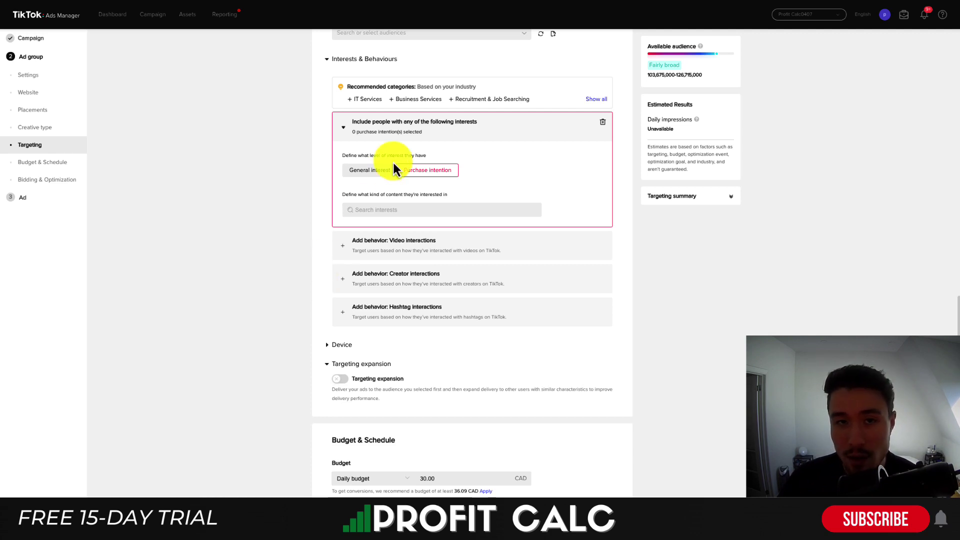
Step: Open and close the Video interactions behavior options
{"action": "left_click", "coordinate": [375, 240]}
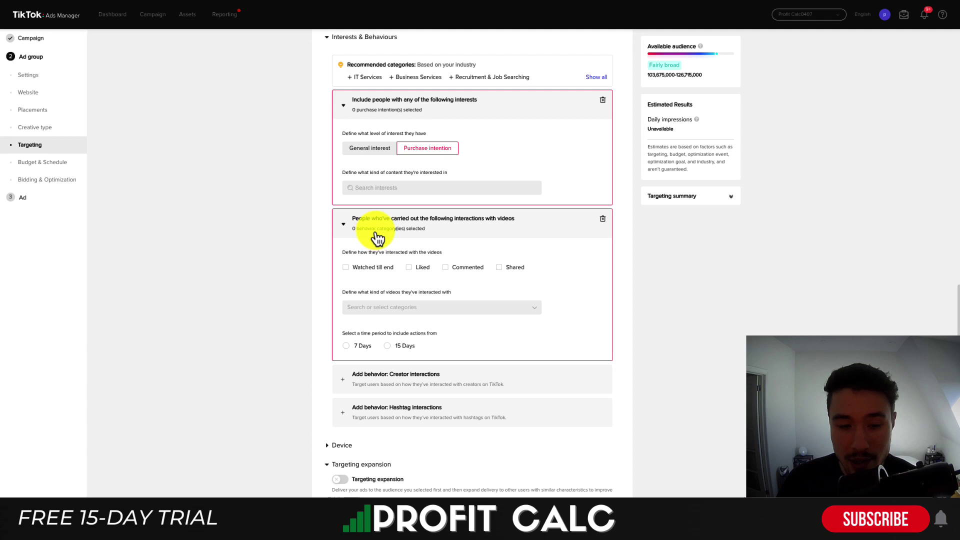
{"action": "left_click", "coordinate": [371, 240]}
{"action": "left_click", "coordinate": [369, 240]}
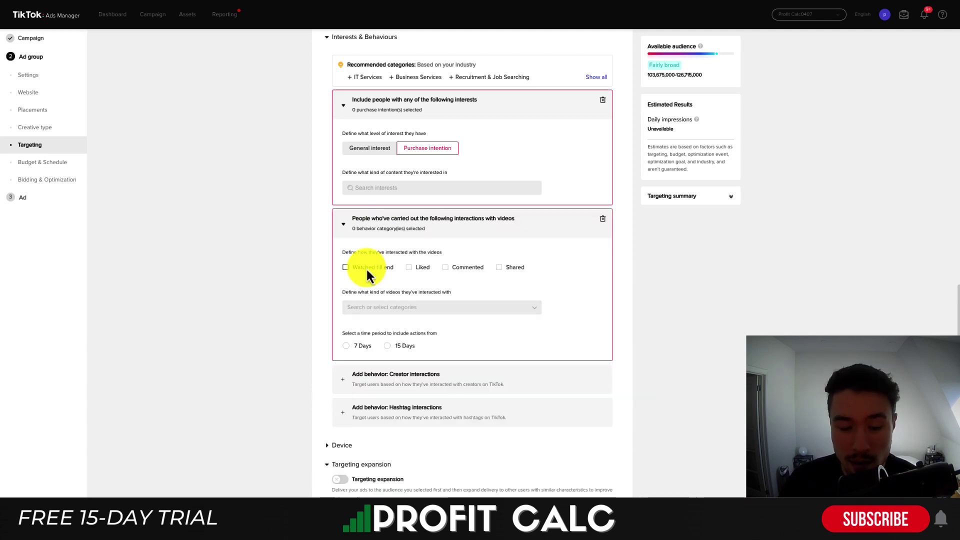
{"action": "left_click", "coordinate": [367, 262]}
Step: Add creator interaction targeting for Followed creators in Society and Family categories
{"action": "left_click", "coordinate": [377, 238]}
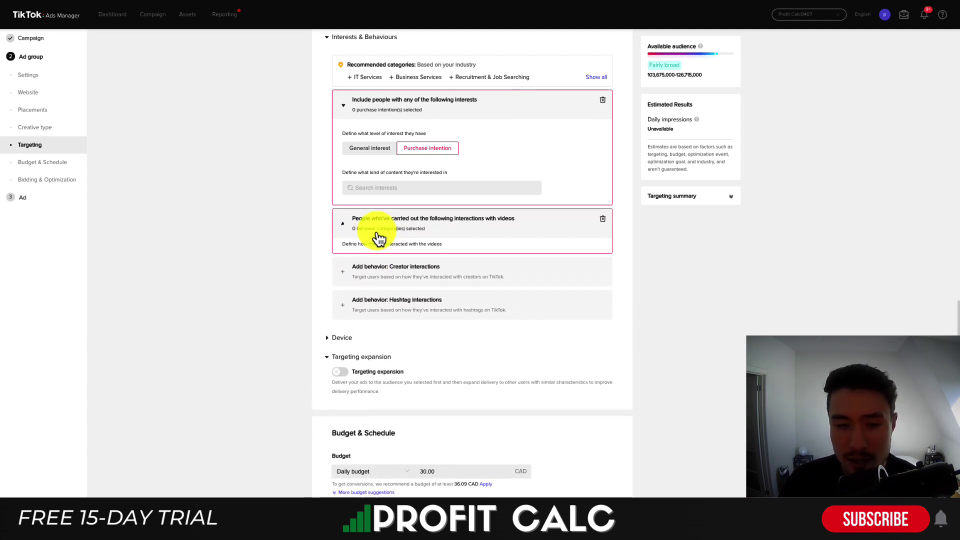
{"action": "left_click", "coordinate": [376, 236]}
{"action": "left_click", "coordinate": [368, 263]}
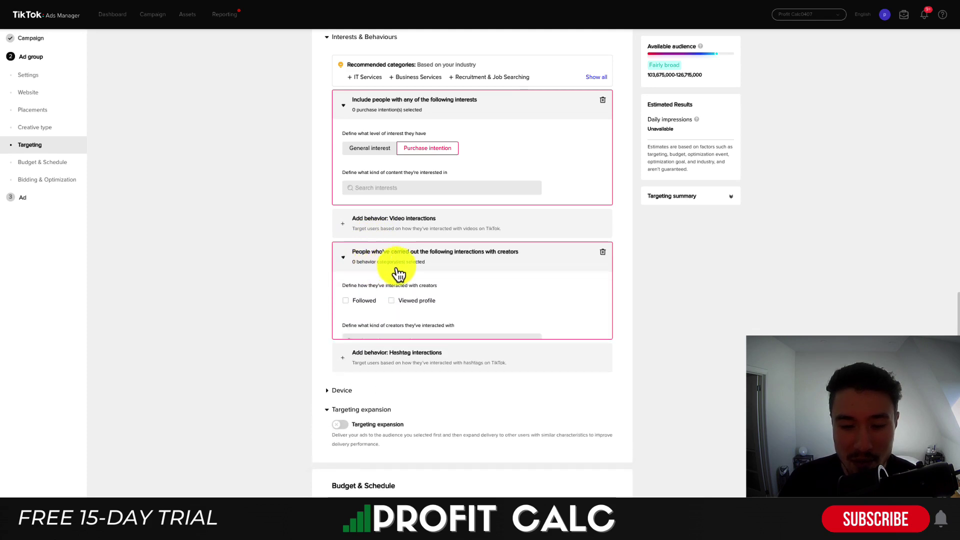
{"action": "left_click", "coordinate": [364, 300]}
{"action": "left_click", "coordinate": [382, 344]}
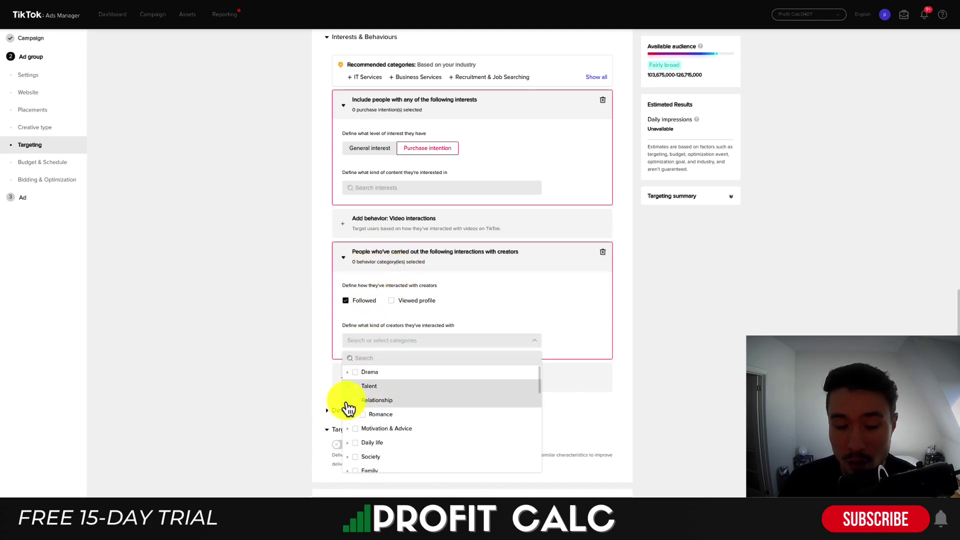
{"action": "scroll", "coordinate": [368, 390], "scroll_direction": "down", "scroll_amount": 3}
{"action": "left_click", "coordinate": [375, 381]}
{"action": "left_click", "coordinate": [375, 406]}
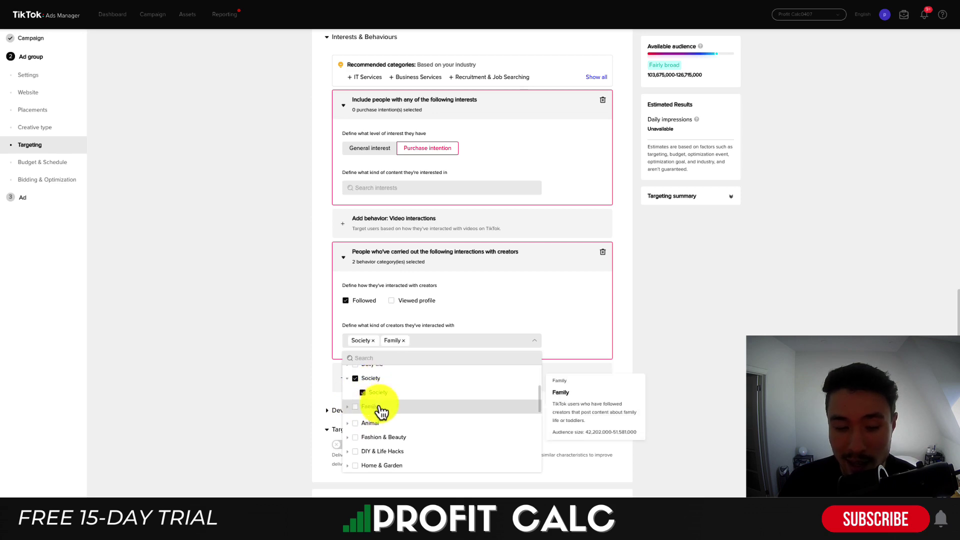
{"action": "left_click", "coordinate": [316, 330]}
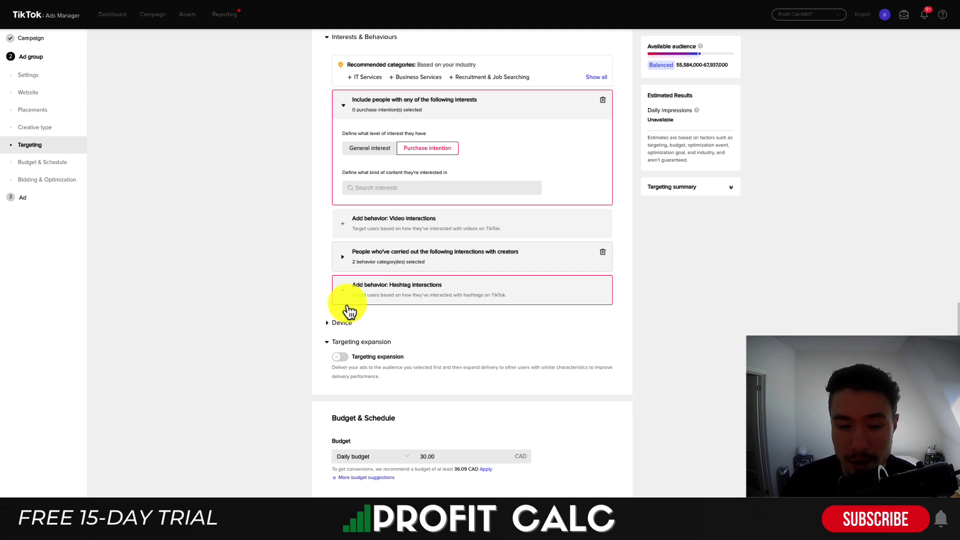
Step: Add hashtag interactions for #dropshipping, #dropshippingtips, #dropshippingtools and #dropshippingbrasil
{"action": "left_click", "coordinate": [346, 303]}
{"action": "left_click", "coordinate": [372, 320]}
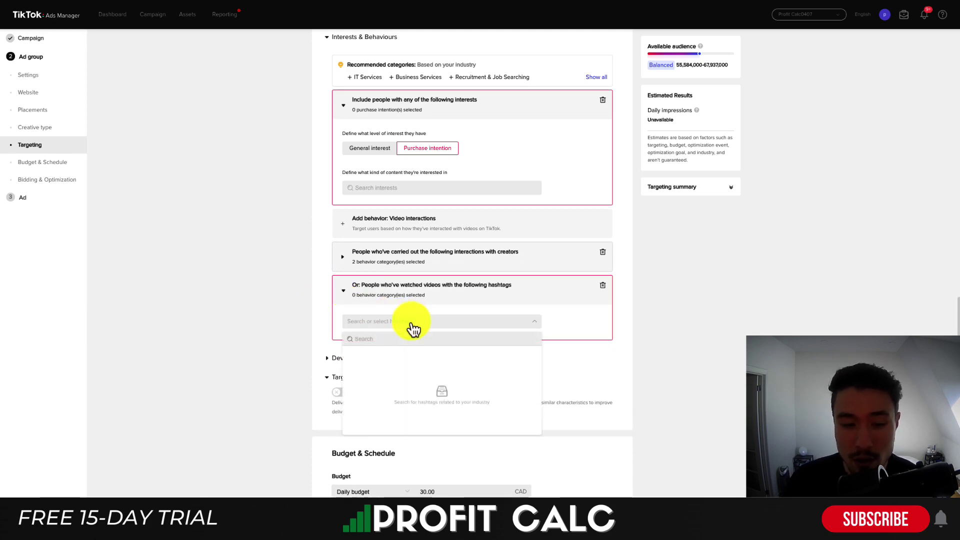
{"action": "left_click", "coordinate": [368, 335]}
{"action": "type", "text": "d"}
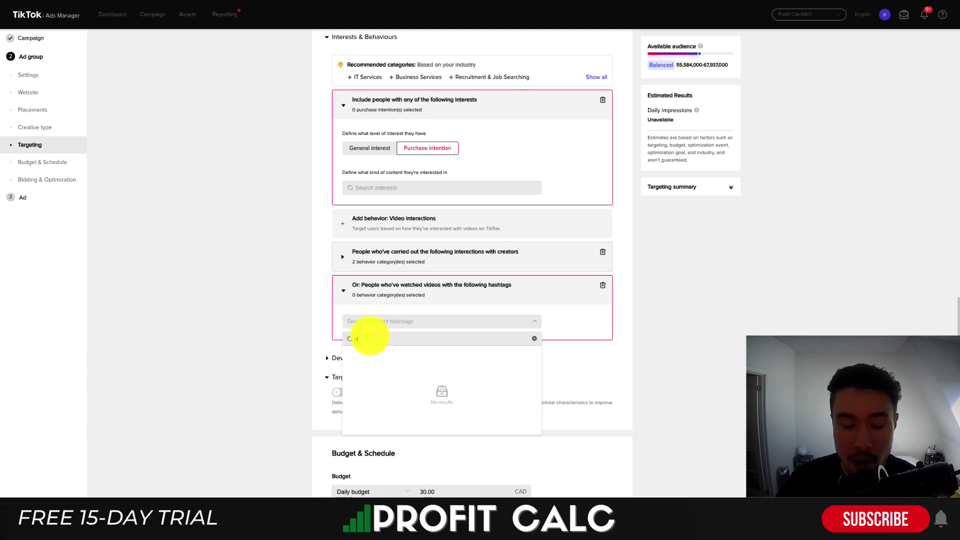
{"action": "type", "text": "ropshi"}
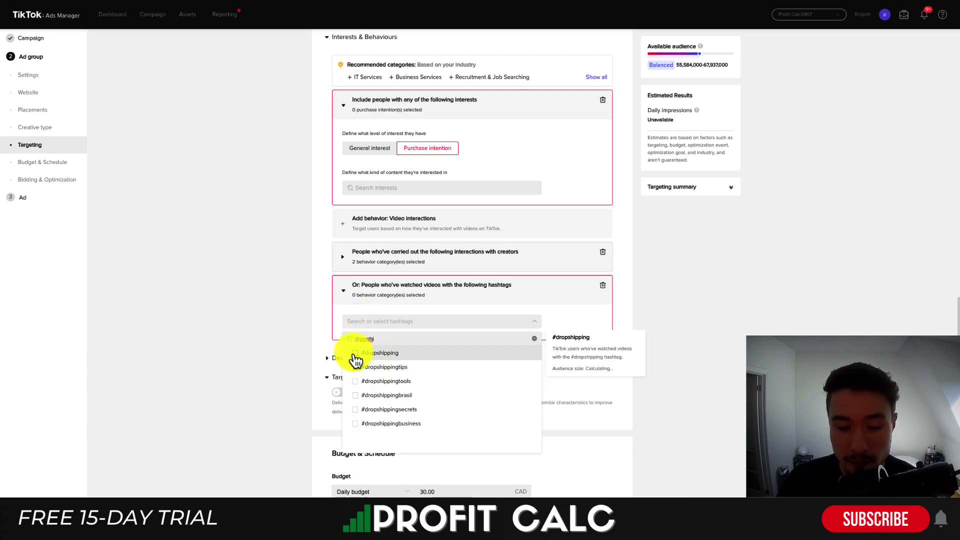
{"action": "left_click", "coordinate": [355, 356]}
{"action": "left_click", "coordinate": [355, 367]}
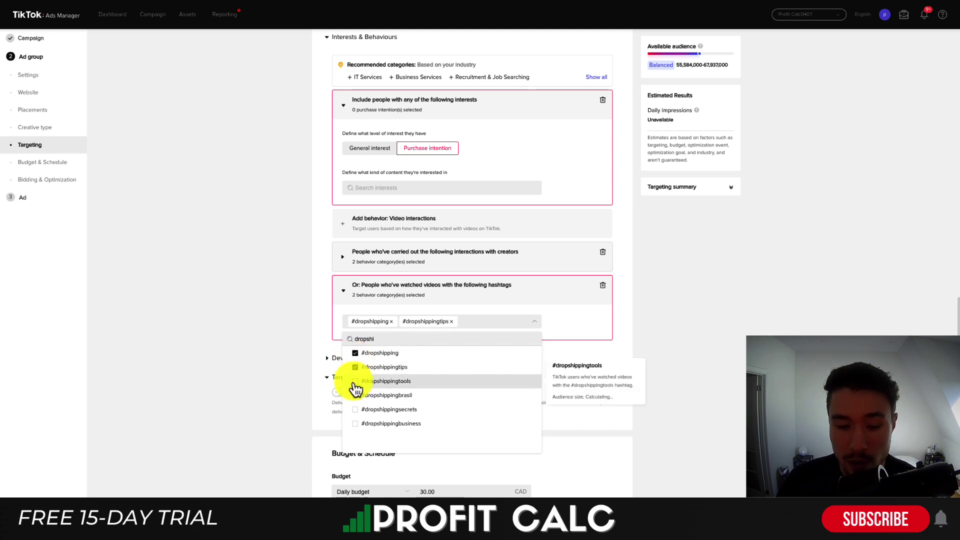
{"action": "left_click", "coordinate": [355, 382]}
{"action": "left_click", "coordinate": [355, 407]}
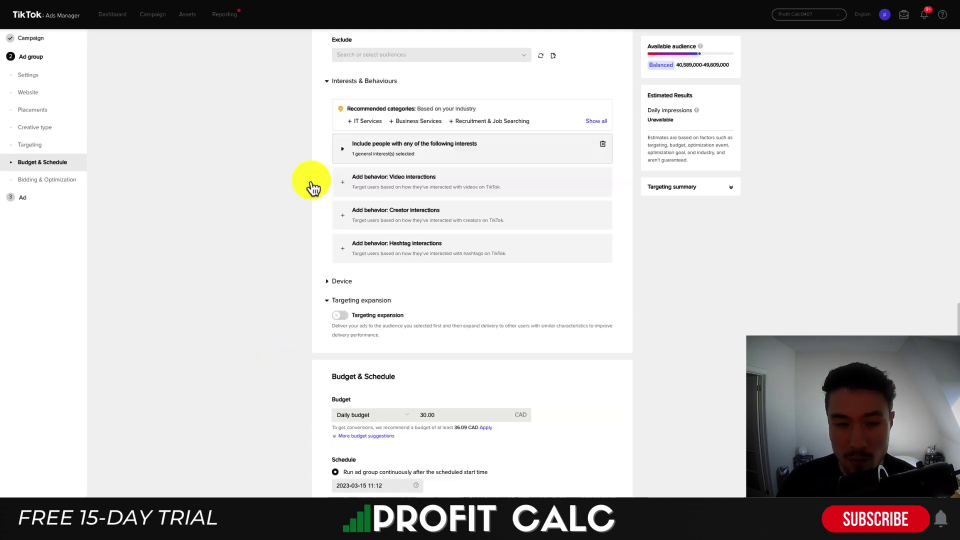
{"action": "left_click", "coordinate": [386, 158]}
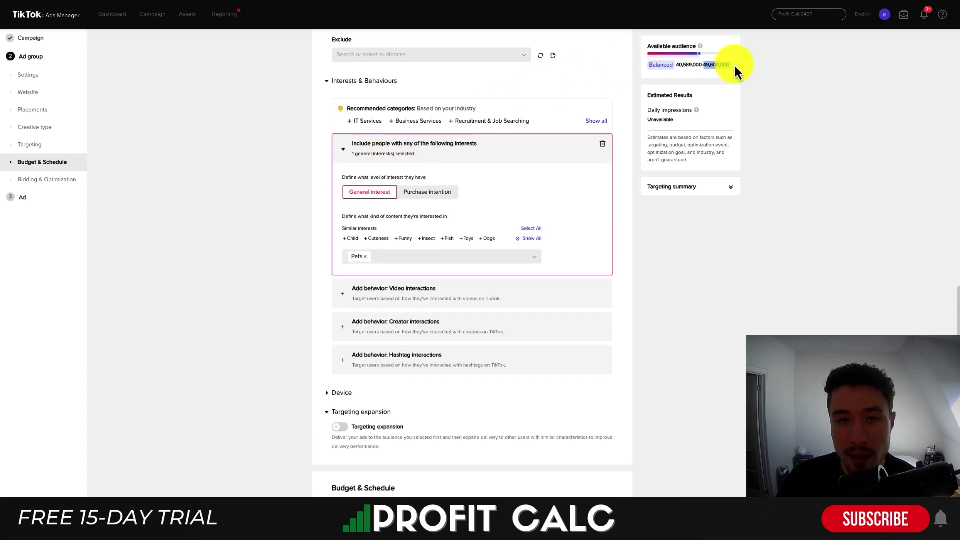
{"action": "scroll", "coordinate": [333, 170], "scroll_direction": "down", "scroll_amount": 5}
{"action": "left_click", "coordinate": [332, 161]}
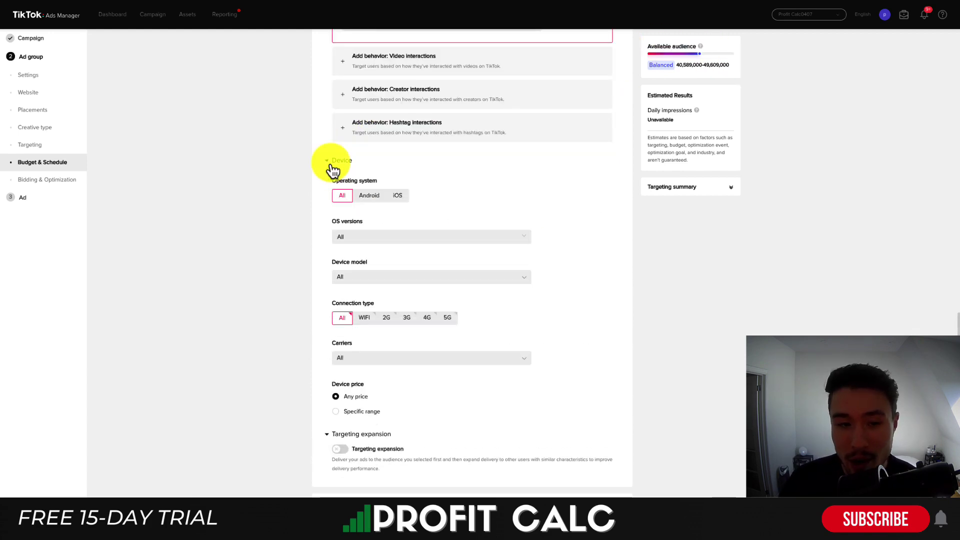
{"action": "left_click", "coordinate": [397, 197]}
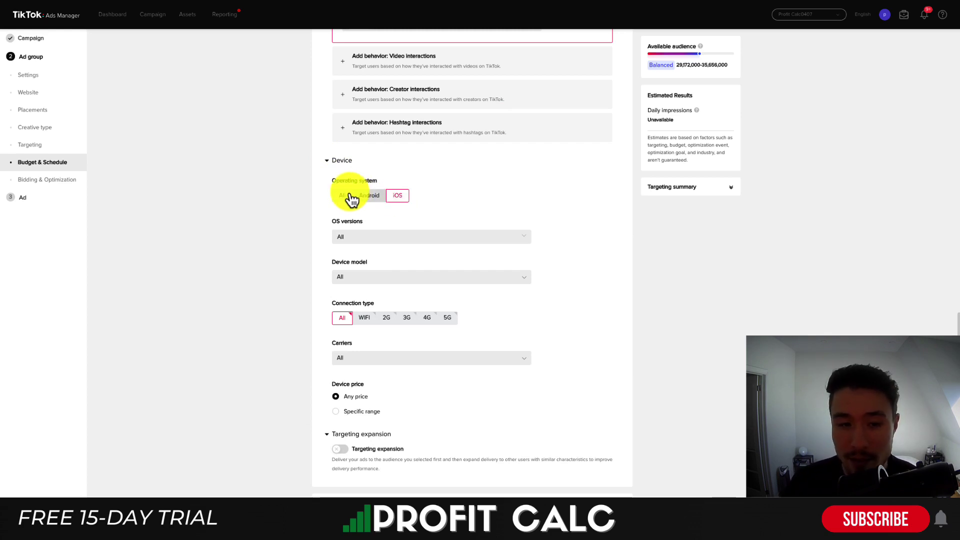
{"action": "left_click", "coordinate": [350, 197]}
{"action": "left_click", "coordinate": [344, 161]}
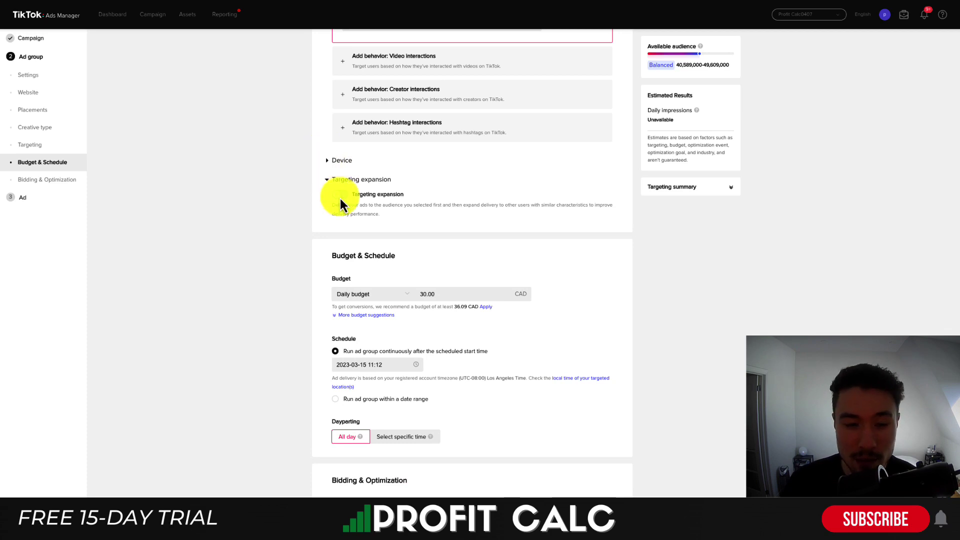
{"action": "left_click_drag", "start_coordinate": [390, 211], "coordinate": [389, 207]}
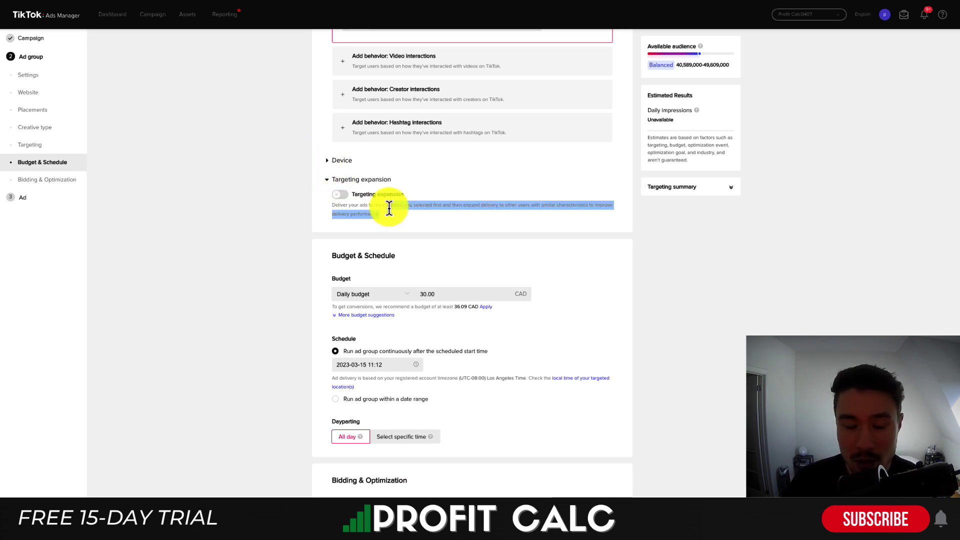
{"action": "left_click", "coordinate": [349, 180]}
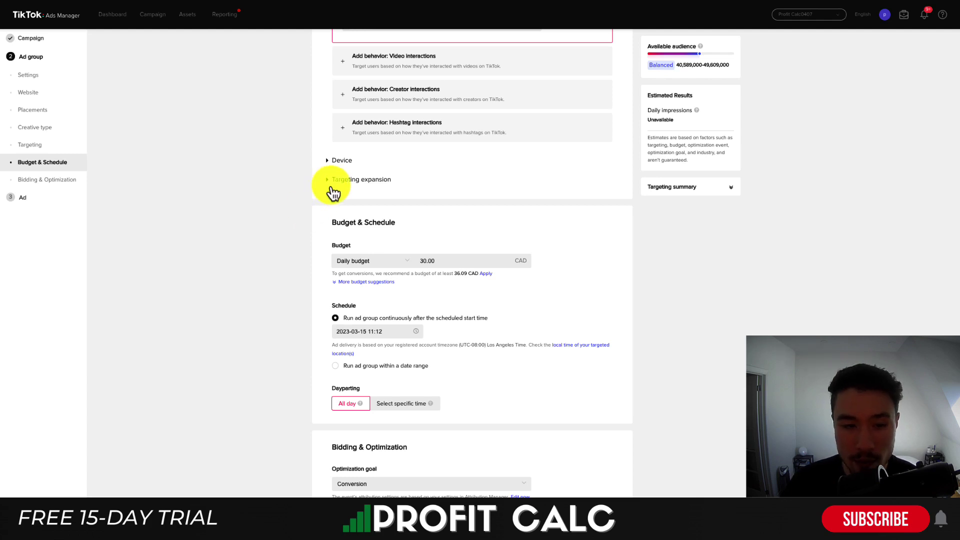
{"action": "left_click", "coordinate": [332, 188]}
{"action": "scroll", "coordinate": [334, 189], "scroll_direction": "down", "scroll_amount": 2}
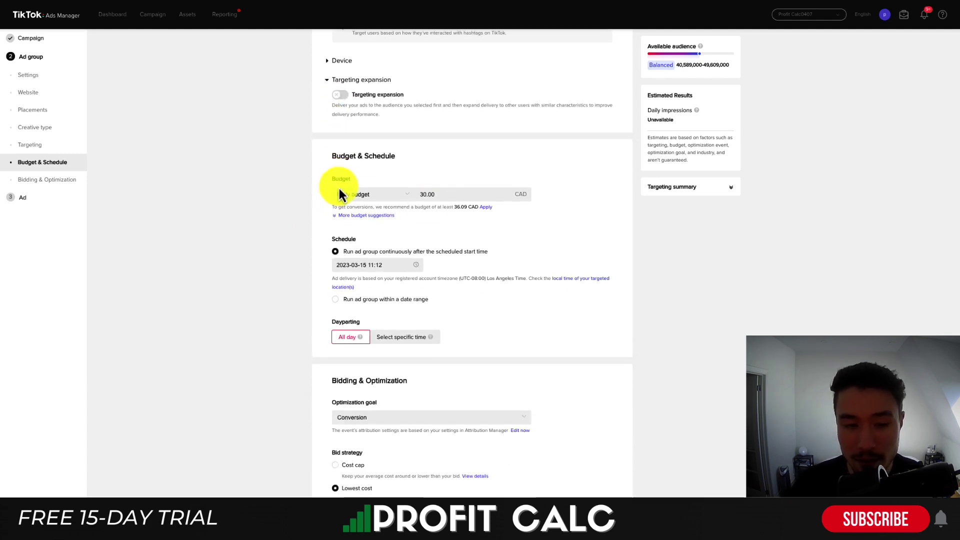
Step: Change the ad group's daily budget from 30.00 to 20.00 CAD
{"action": "double_click", "coordinate": [439, 197]}
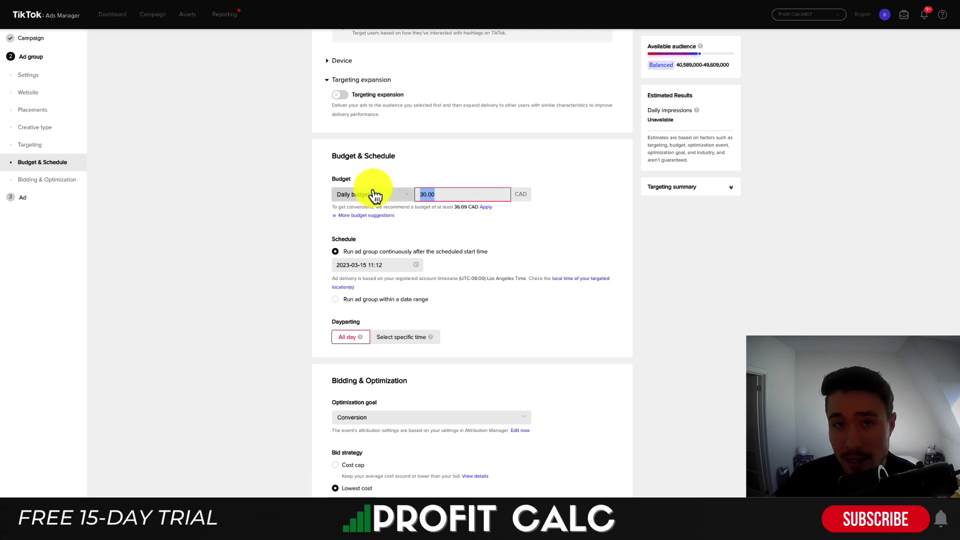
{"action": "type", "text": "20"}
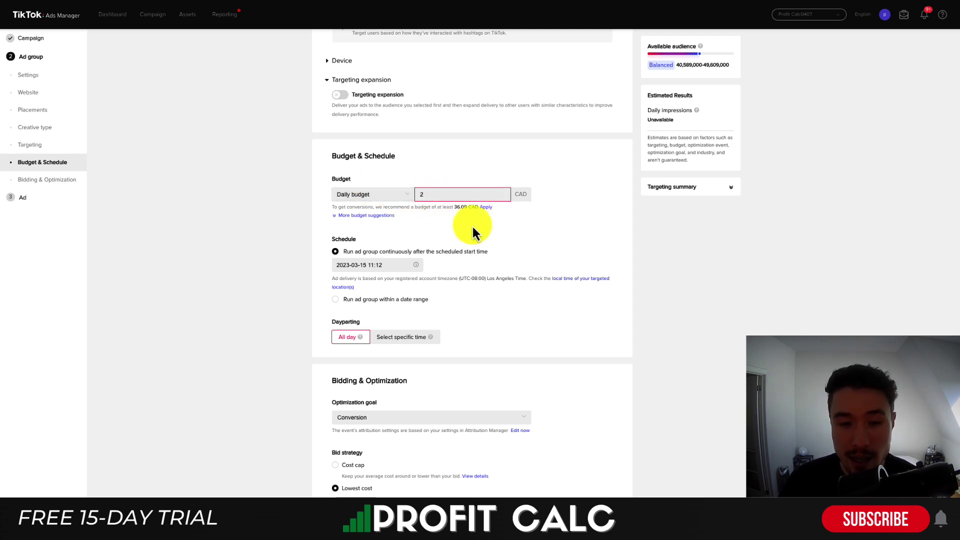
{"action": "left_click", "coordinate": [554, 295]}
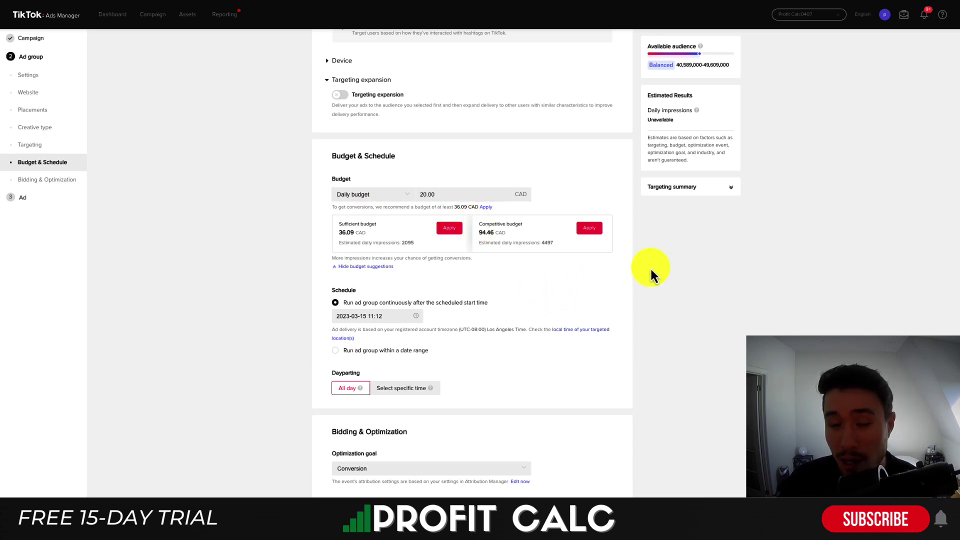
Step: Schedule the ad group within a date range, starting March 16, 2023 and ending March 30
{"action": "scroll", "coordinate": [650, 267], "scroll_direction": "down", "scroll_amount": 2}
{"action": "left_click", "coordinate": [405, 274]}
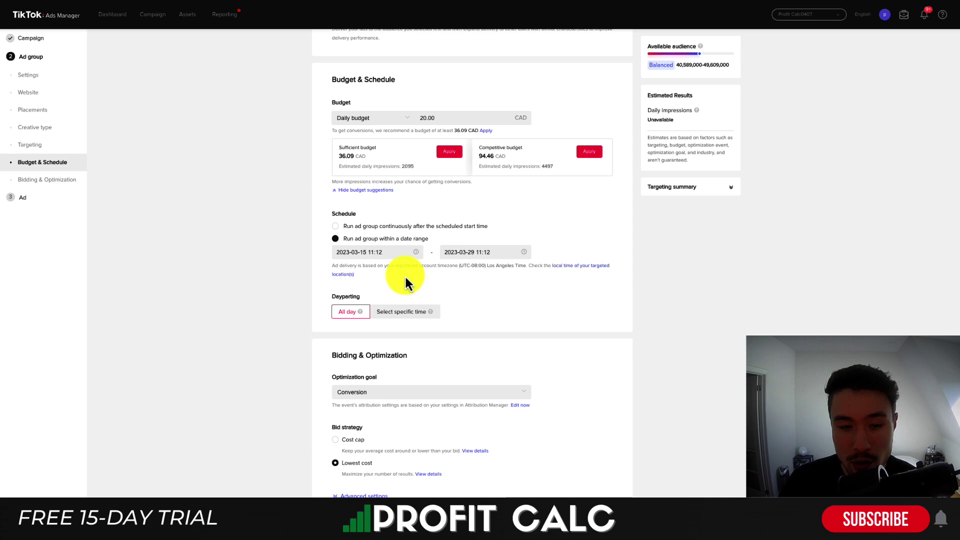
{"action": "left_click", "coordinate": [388, 253]}
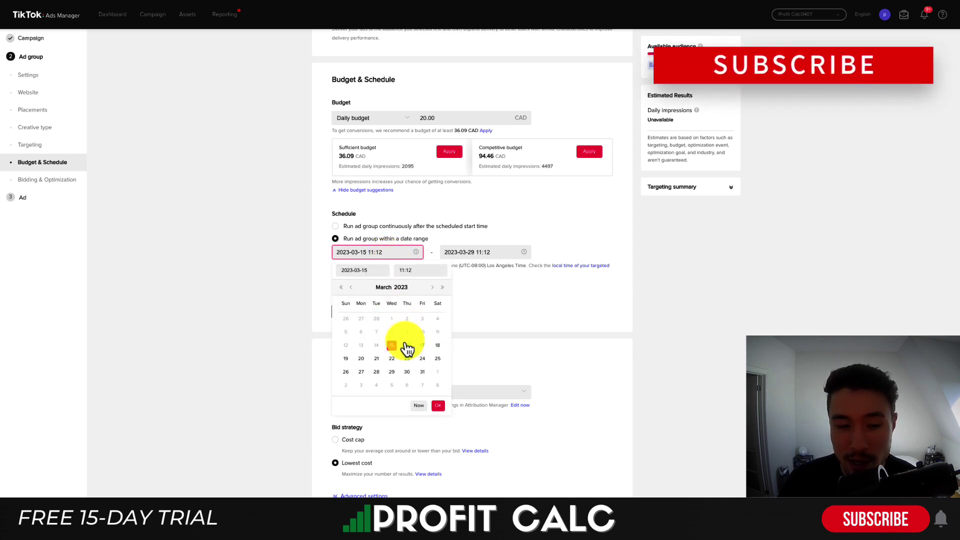
{"action": "left_click", "coordinate": [407, 345]}
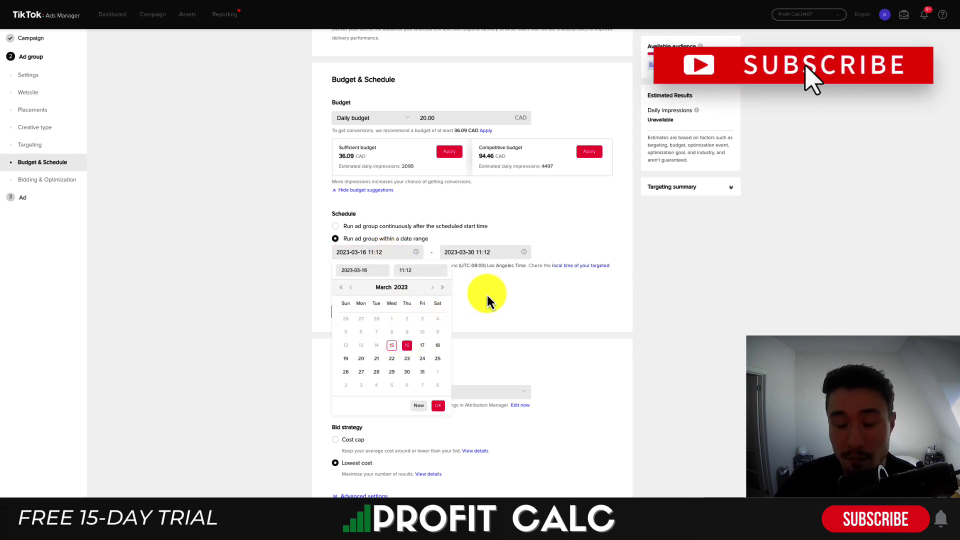
{"action": "left_click", "coordinate": [286, 270]}
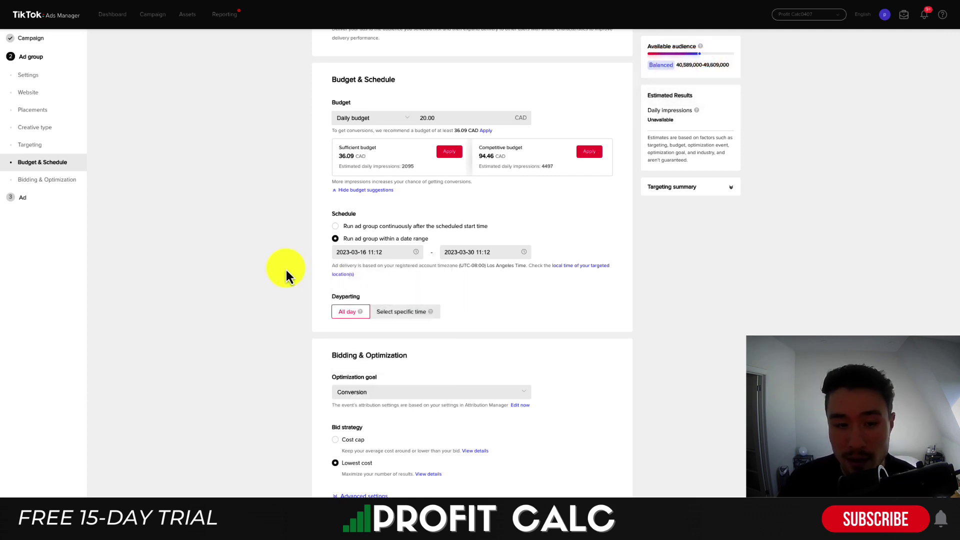
{"action": "left_click", "coordinate": [369, 395]}
Step: Keep the optimization goal unchanged, then toggle Spark Ads on and back off to keep a custom identity
{"action": "left_click", "coordinate": [248, 410]}
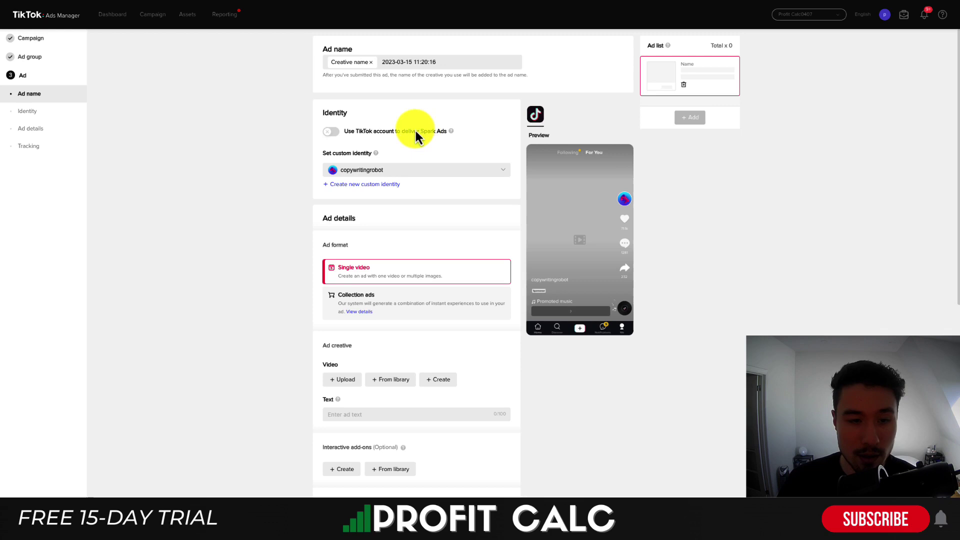
{"action": "left_click", "coordinate": [331, 132]}
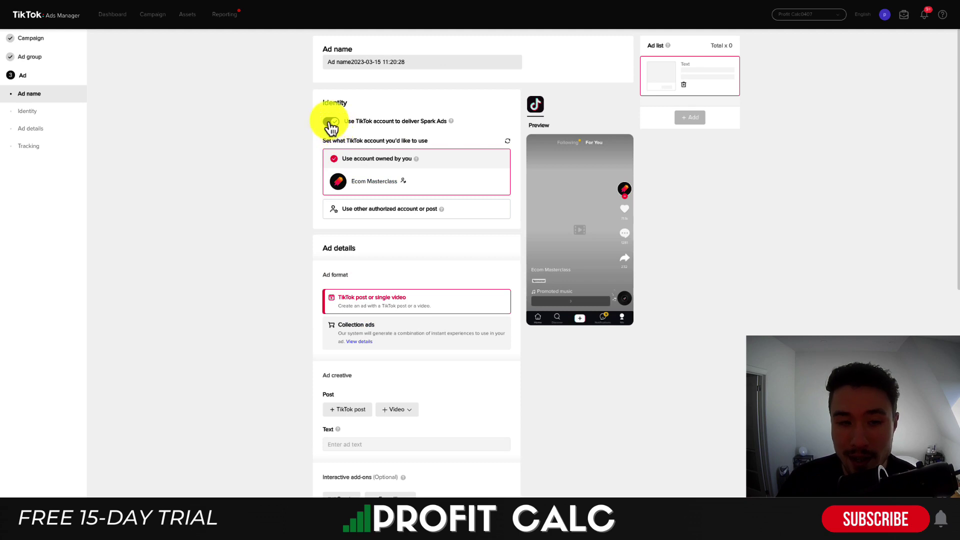
{"action": "left_click", "coordinate": [331, 127]}
{"action": "scroll", "coordinate": [214, 239], "scroll_direction": "down", "scroll_amount": 3}
{"action": "scroll", "coordinate": [336, 150], "scroll_direction": "down", "scroll_amount": 2}
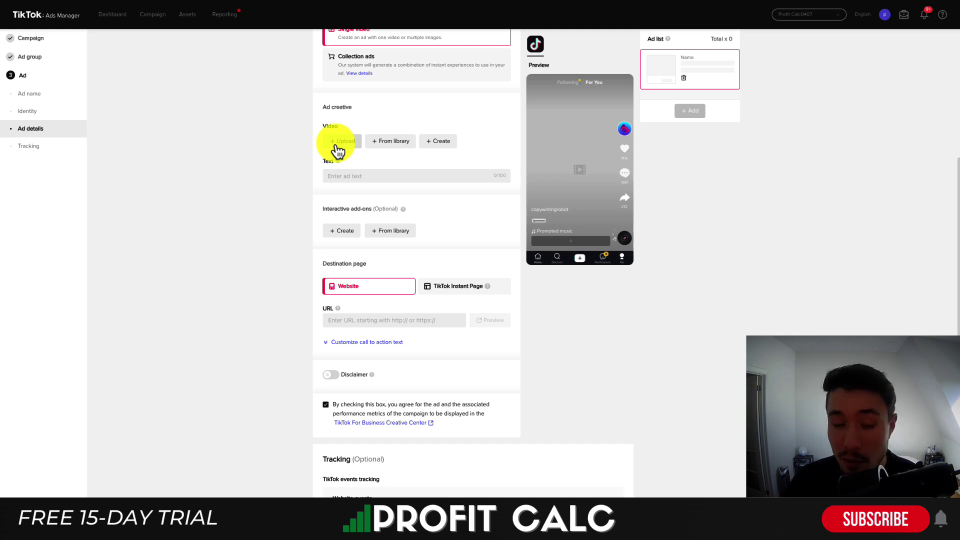
Step: Upload the Shorts:Tik Tok.mp4 video and enter the ad text '50% Off for a limited time'
{"action": "left_click", "coordinate": [368, 175]}
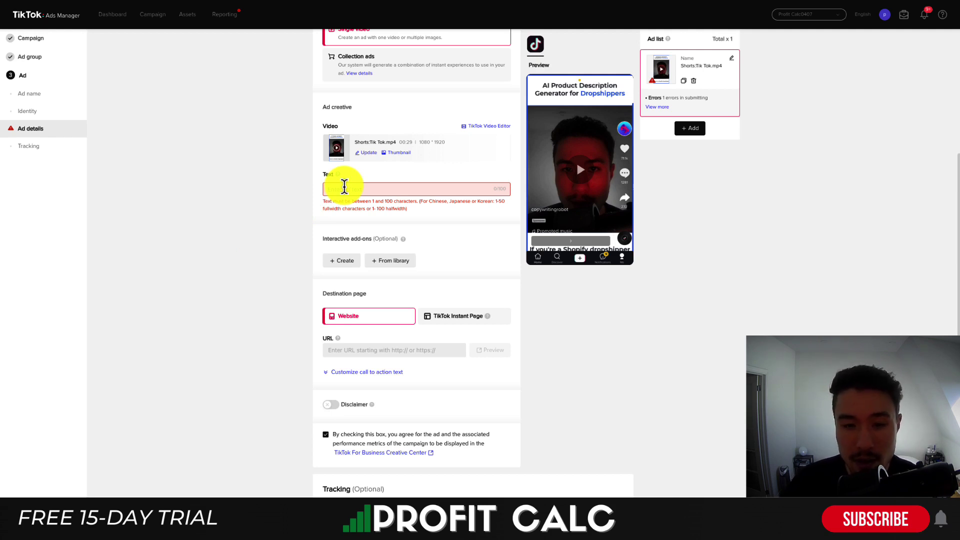
{"action": "left_click_drag", "start_coordinate": [351, 201], "coordinate": [400, 212]}
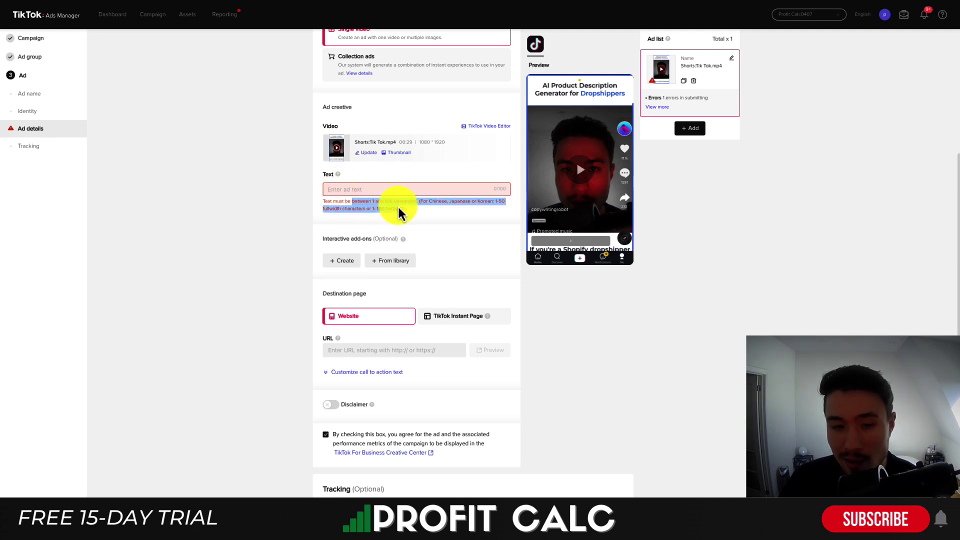
{"action": "left_click", "coordinate": [431, 188]}
{"action": "type", "text": "505"}
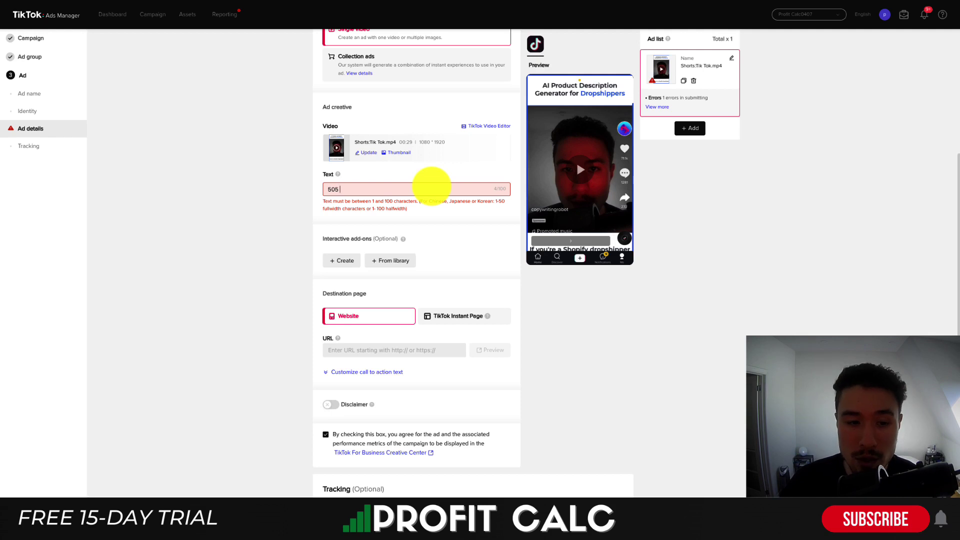
{"action": "type", "text": " Off for a "}
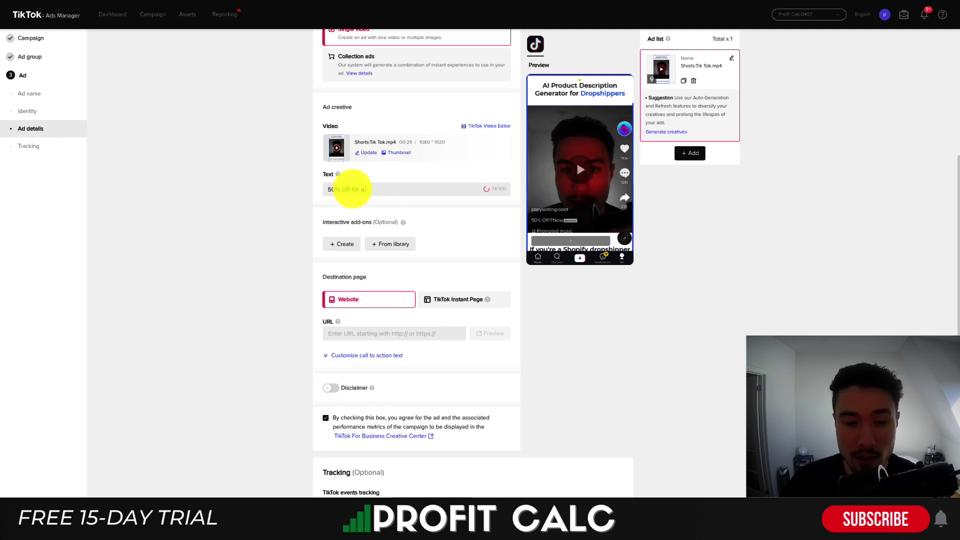
{"action": "type", "text": "limtied time"}
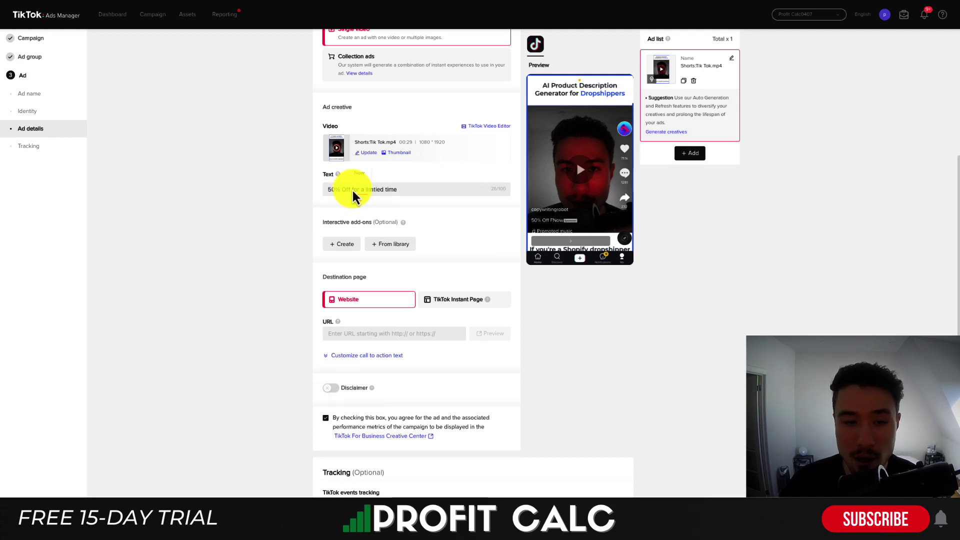
{"action": "scroll", "coordinate": [396, 253], "scroll_direction": "down", "scroll_amount": 2}
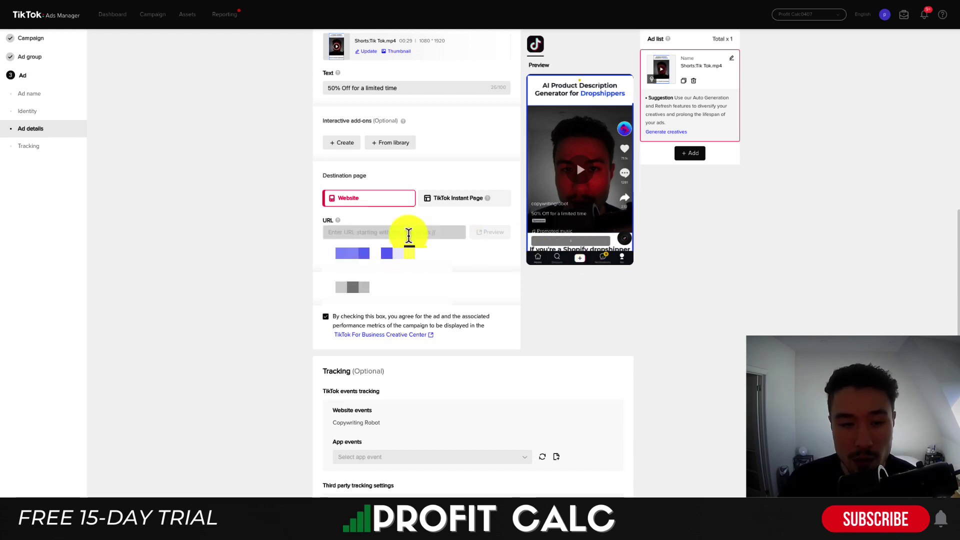
{"action": "left_click", "coordinate": [403, 233]}
{"action": "scroll", "coordinate": [497, 289], "scroll_direction": "up", "scroll_amount": 7}
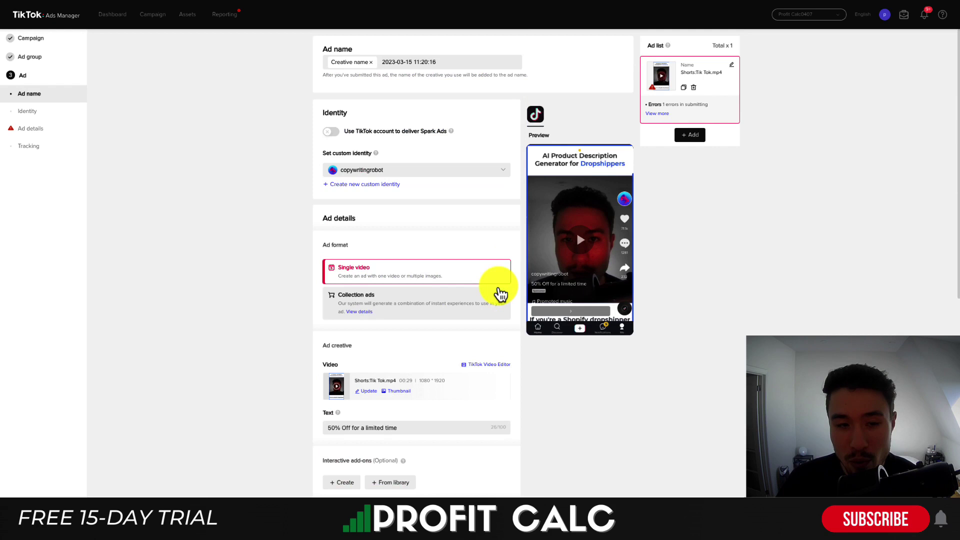
{"action": "scroll", "coordinate": [500, 295], "scroll_direction": "down", "scroll_amount": 10}
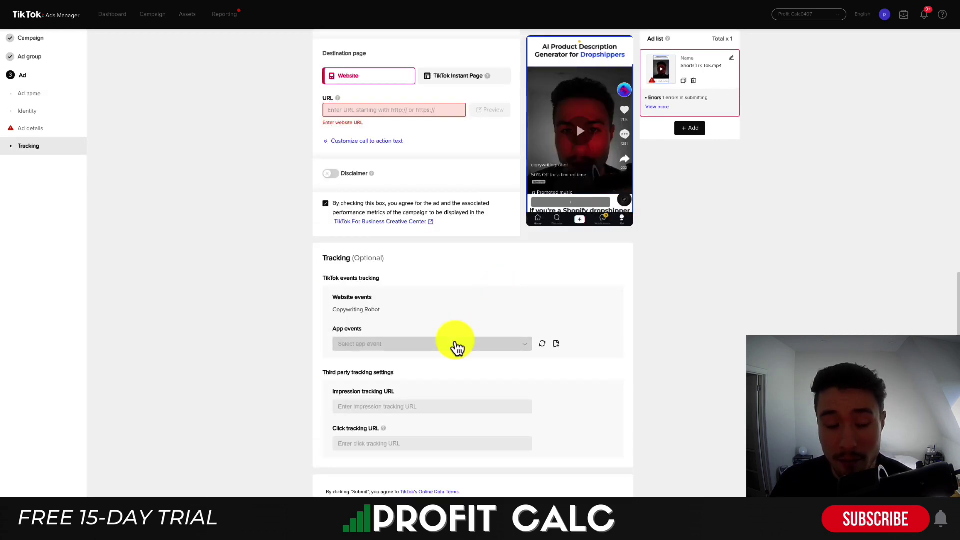
{"action": "left_click", "coordinate": [454, 345]}
{"action": "left_click", "coordinate": [311, 370]}
{"action": "left_click", "coordinate": [380, 344]}
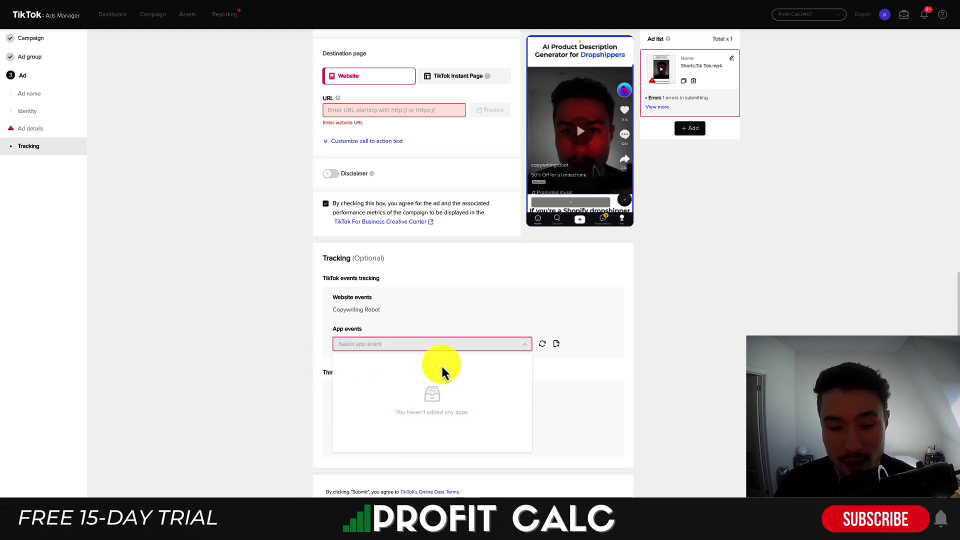
{"action": "left_click", "coordinate": [645, 424]}
{"action": "left_click_drag", "start_coordinate": [359, 378], "coordinate": [323, 373]}
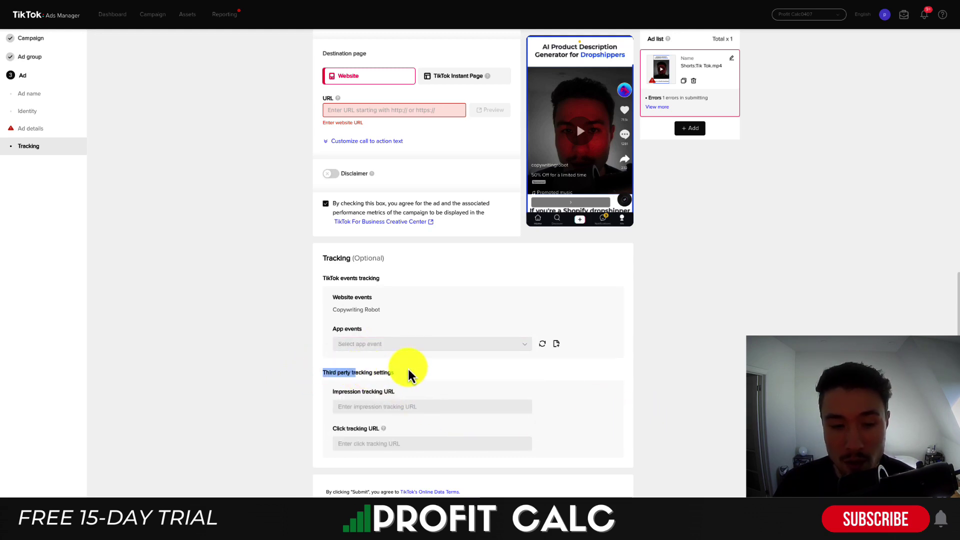
{"action": "double_click", "coordinate": [368, 258]}
{"action": "left_click", "coordinate": [840, 316]}
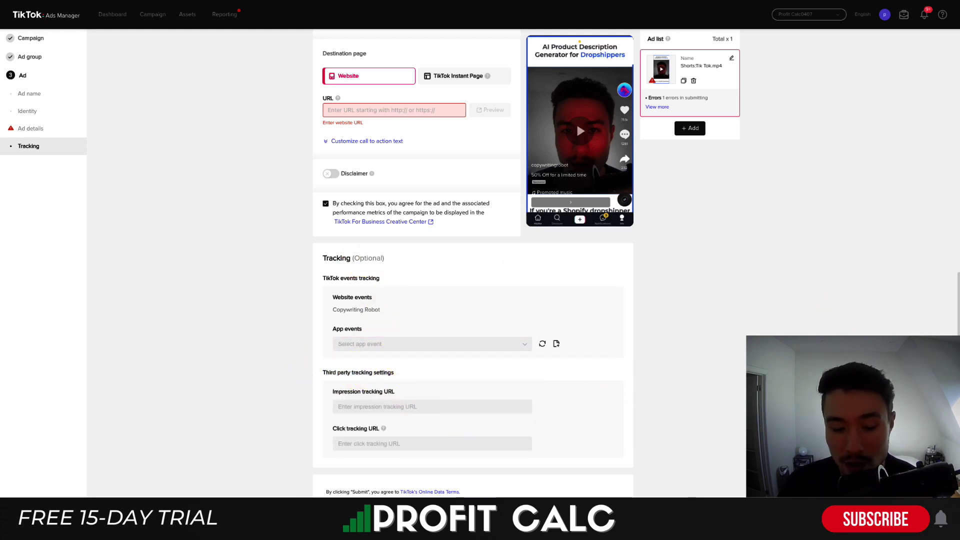